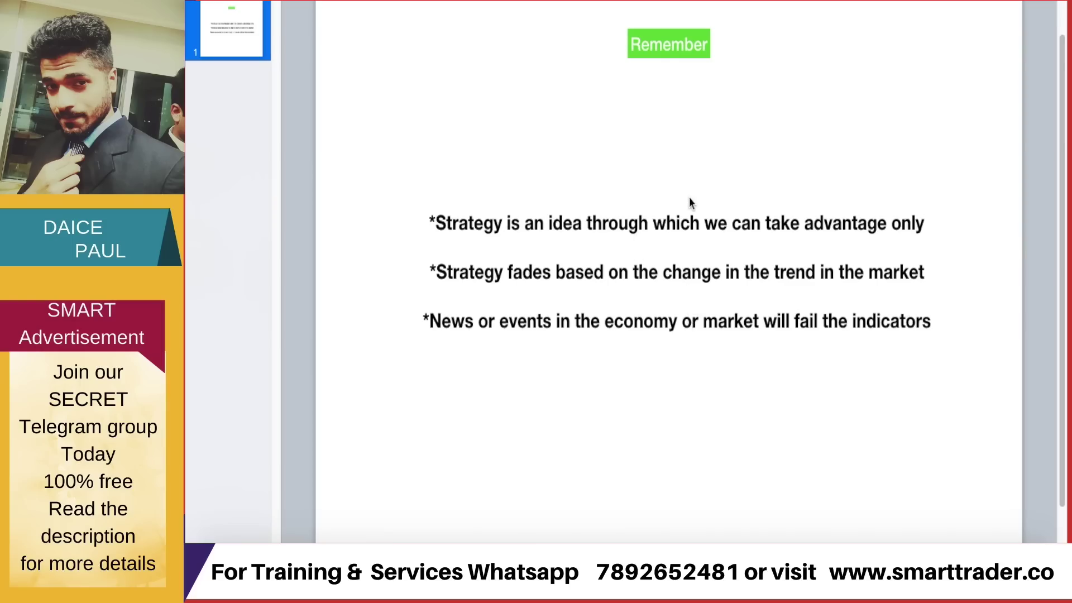
- With the brush on, tick, brace, underline 'idea' and circle 'advantage only' on the first bullet
key(ctrl+Tab)
drag(628, 214, 696, 196)
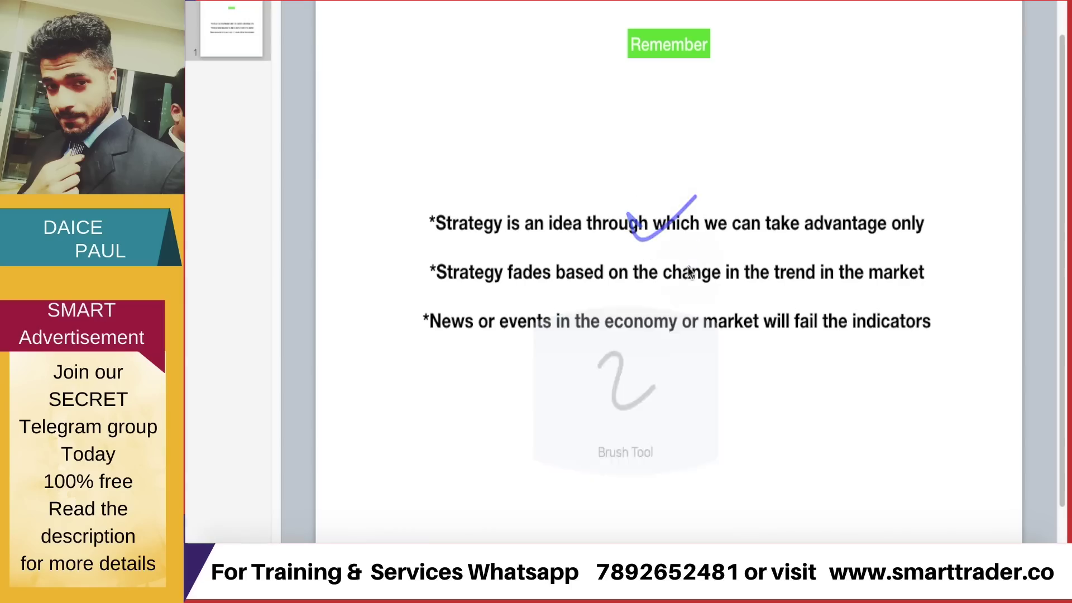
mouse_move(445, 172)
mouse_down()
mouse_move(405, 304)
mouse_move(476, 406)
mouse_up()
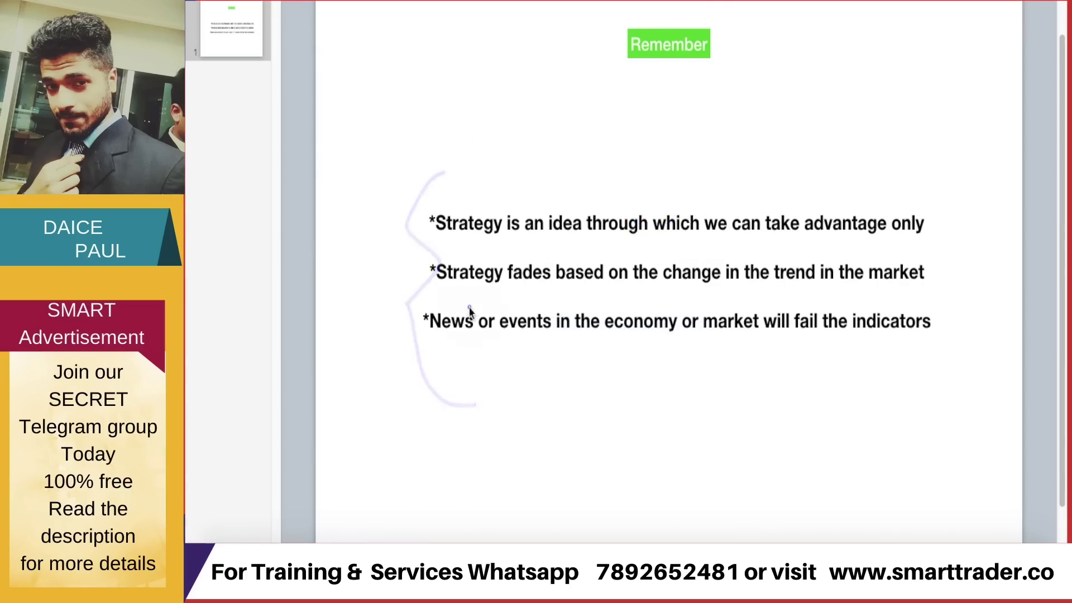
drag(484, 259, 608, 227)
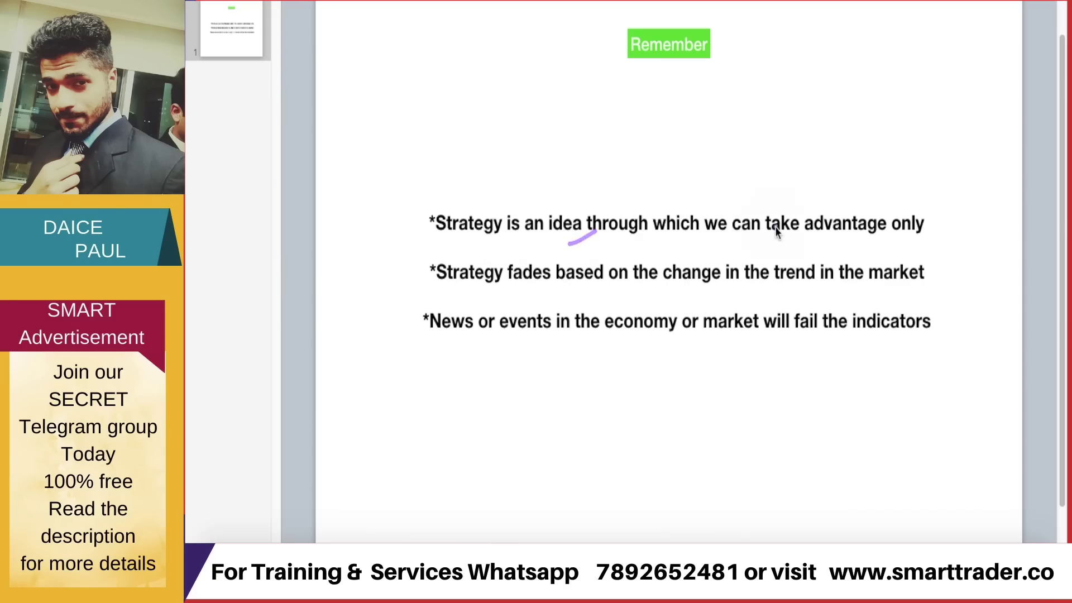
mouse_move(814, 234)
mouse_down()
mouse_move(899, 244)
mouse_move(861, 172)
mouse_move(809, 233)
mouse_move(839, 237)
mouse_move(799, 223)
mouse_move(923, 215)
mouse_move(823, 239)
mouse_move(858, 252)
mouse_move(929, 213)
mouse_move(813, 206)
mouse_move(842, 236)
mouse_move(818, 235)
mouse_up()
mouse_move(809, 246)
mouse_down()
mouse_move(912, 227)
mouse_move(803, 193)
mouse_move(865, 244)
mouse_up()
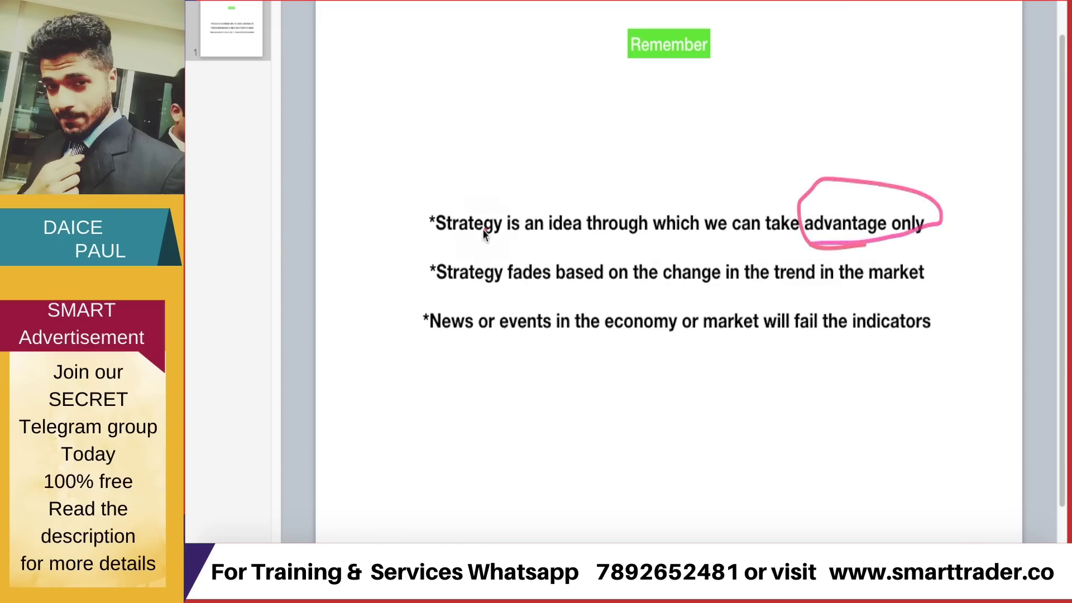
mouse_move(481, 245)
mouse_down()
mouse_move(498, 235)
mouse_move(490, 261)
mouse_up()
click(569, 245)
drag(576, 255, 593, 243)
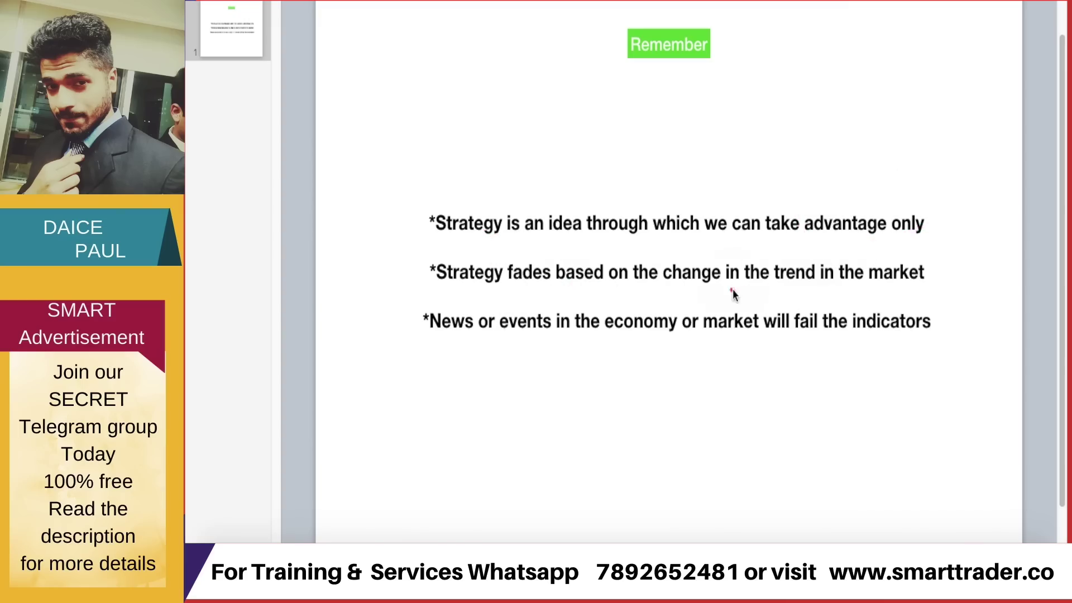
- Circle and underline 'Strategy fades' and 'trend in the market', adding wavy strokes above the bullets
mouse_move(688, 286)
mouse_down()
mouse_move(889, 287)
mouse_move(903, 246)
mouse_move(768, 246)
mouse_move(778, 304)
mouse_up()
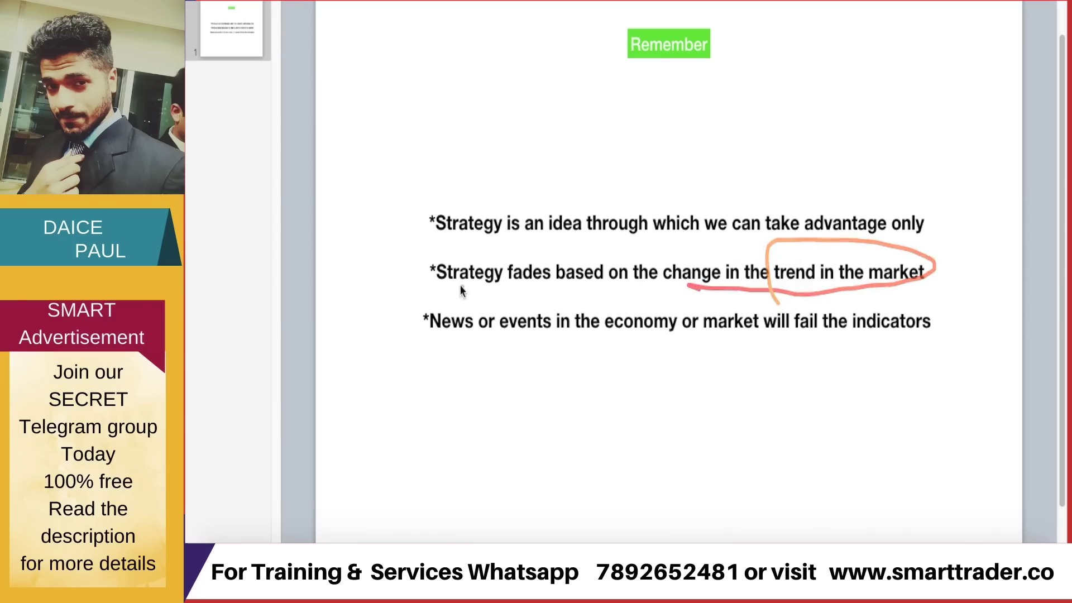
mouse_move(446, 291)
mouse_down()
mouse_move(538, 290)
mouse_move(514, 244)
mouse_move(419, 277)
mouse_up()
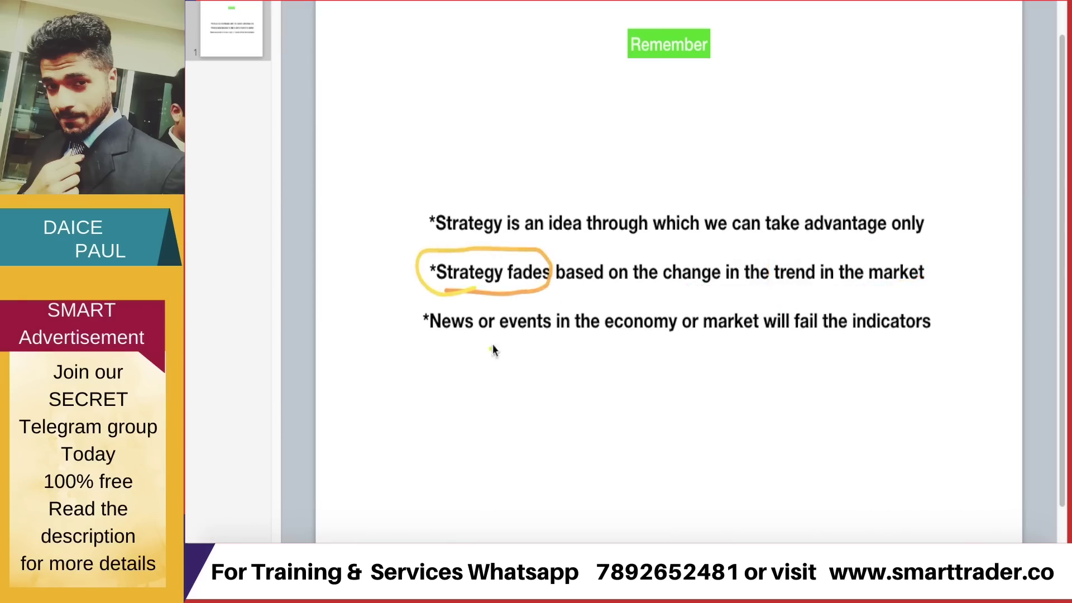
drag(569, 127, 731, 118)
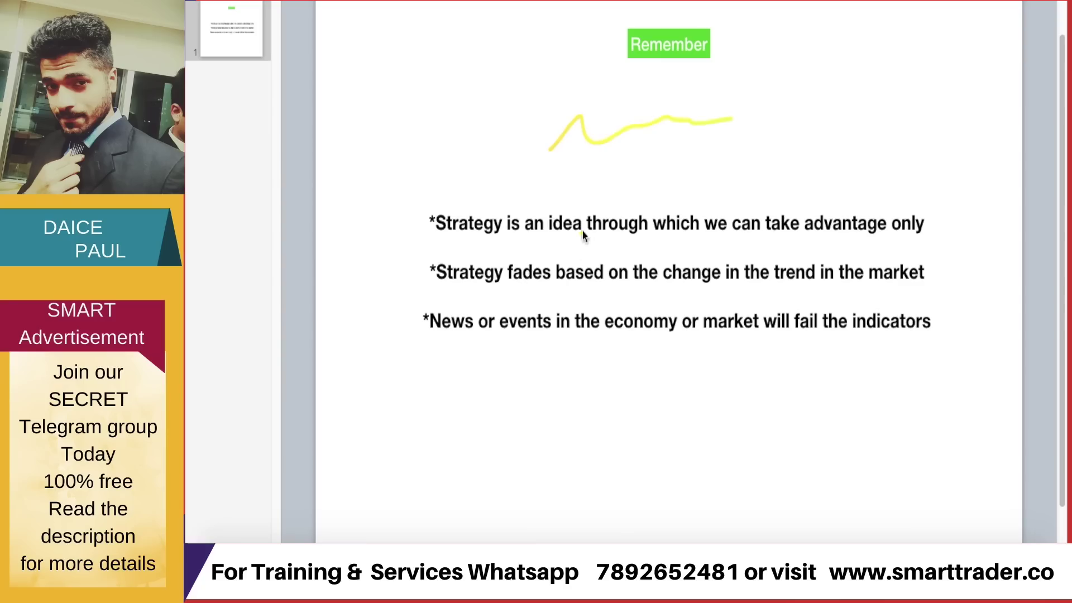
mouse_move(790, 253)
mouse_down()
mouse_move(912, 304)
mouse_move(802, 232)
mouse_move(778, 234)
mouse_up()
mouse_move(514, 267)
mouse_down()
mouse_move(443, 266)
mouse_move(526, 287)
mouse_move(558, 258)
mouse_up()
mouse_move(546, 156)
mouse_down()
mouse_move(691, 106)
mouse_move(735, 158)
mouse_move(809, 140)
mouse_move(849, 100)
mouse_move(951, 120)
mouse_up()
mouse_move(803, 280)
mouse_down()
mouse_move(890, 291)
mouse_move(756, 304)
mouse_up()
mouse_move(465, 298)
mouse_down()
mouse_move(589, 278)
mouse_move(426, 273)
mouse_move(441, 292)
mouse_up()
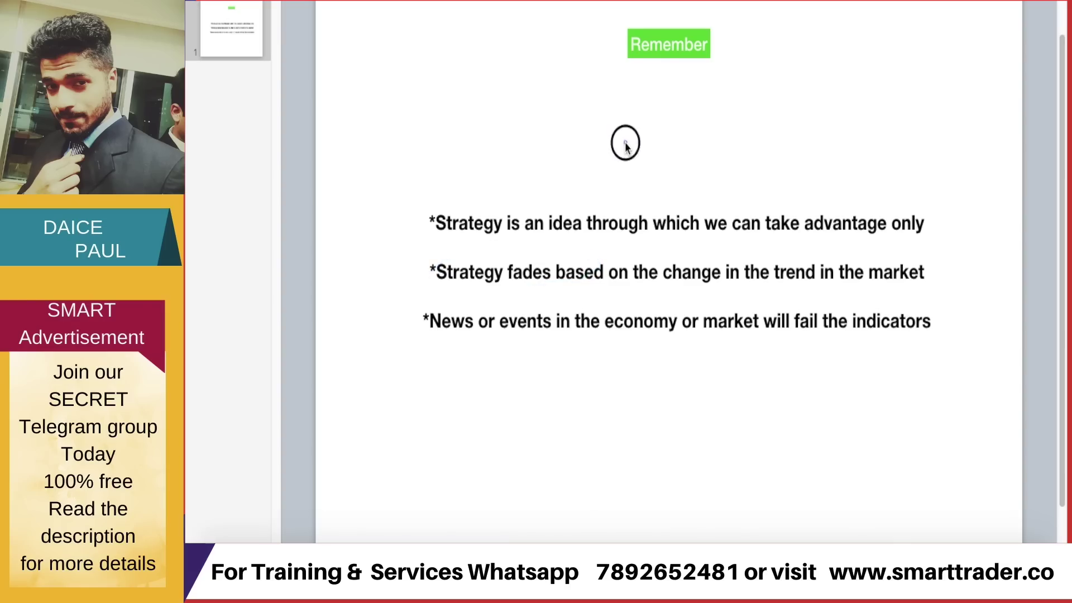
- Draw a wavy line under Remember, tick 'fades', 'News', 'economy', 'market' and circle 'the indicators'
mouse_move(625, 144)
mouse_down()
mouse_move(713, 101)
mouse_move(820, 106)
mouse_up()
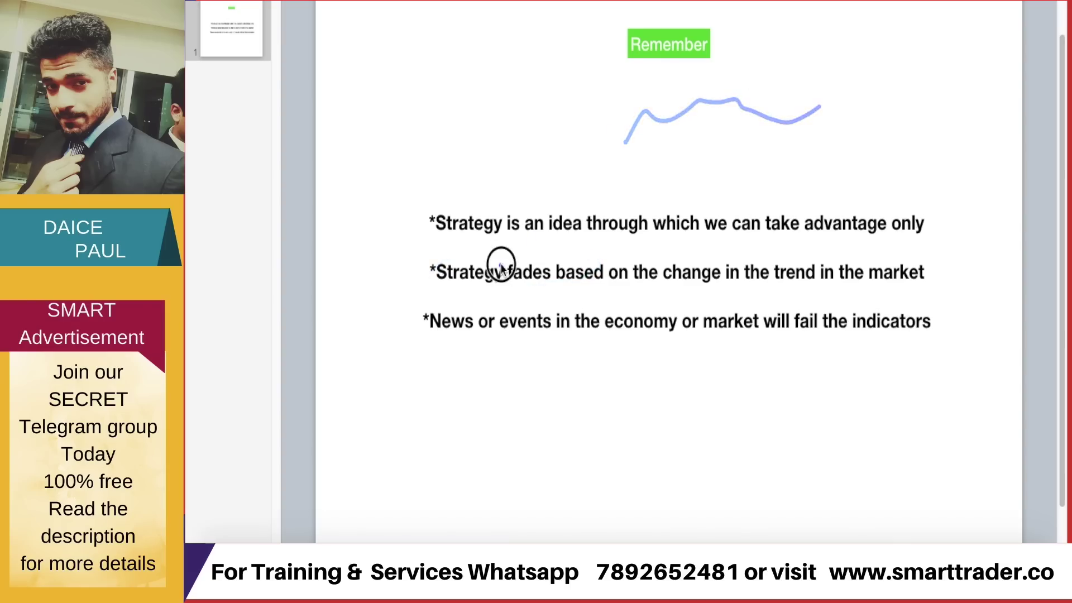
drag(501, 268, 529, 245)
click(660, 129)
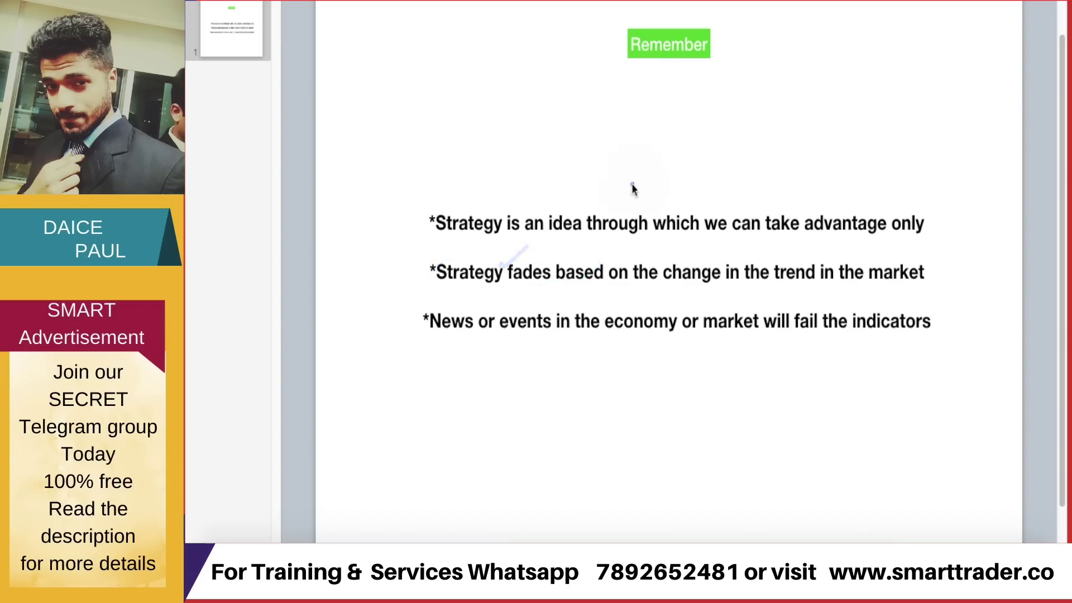
drag(461, 335, 541, 310)
click(559, 308)
drag(650, 309, 638, 330)
drag(729, 323, 752, 314)
mouse_move(860, 288)
mouse_down()
mouse_move(849, 359)
mouse_move(849, 308)
mouse_up()
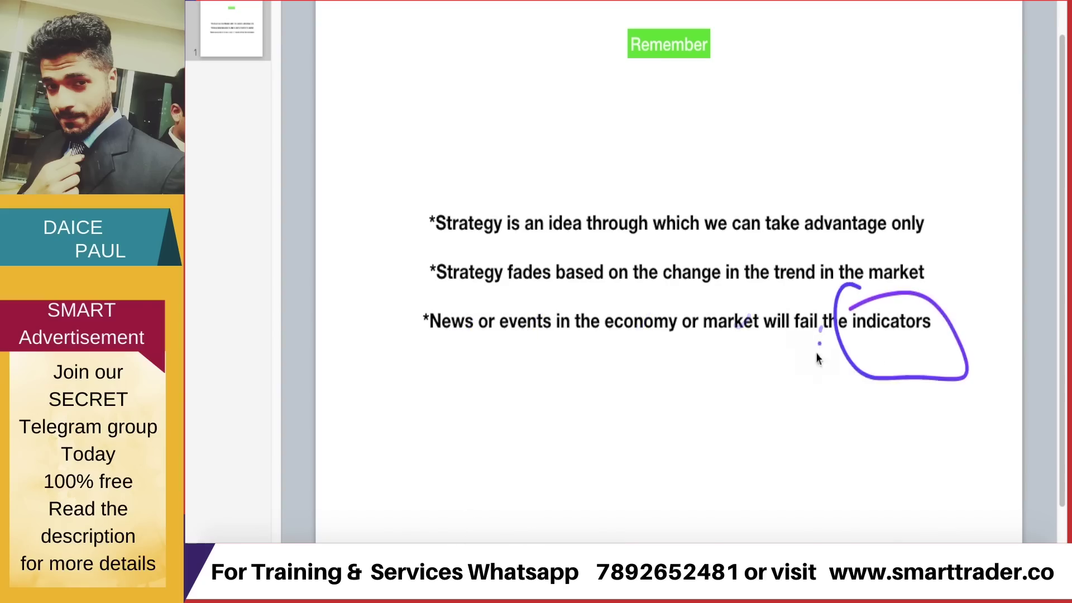
- Handwrite the letters T through A below the third bullet
drag(770, 404, 778, 467)
mouse_move(749, 430)
mouse_down()
mouse_move(797, 380)
mouse_move(835, 463)
mouse_up()
drag(808, 414, 843, 365)
drag(823, 471, 862, 434)
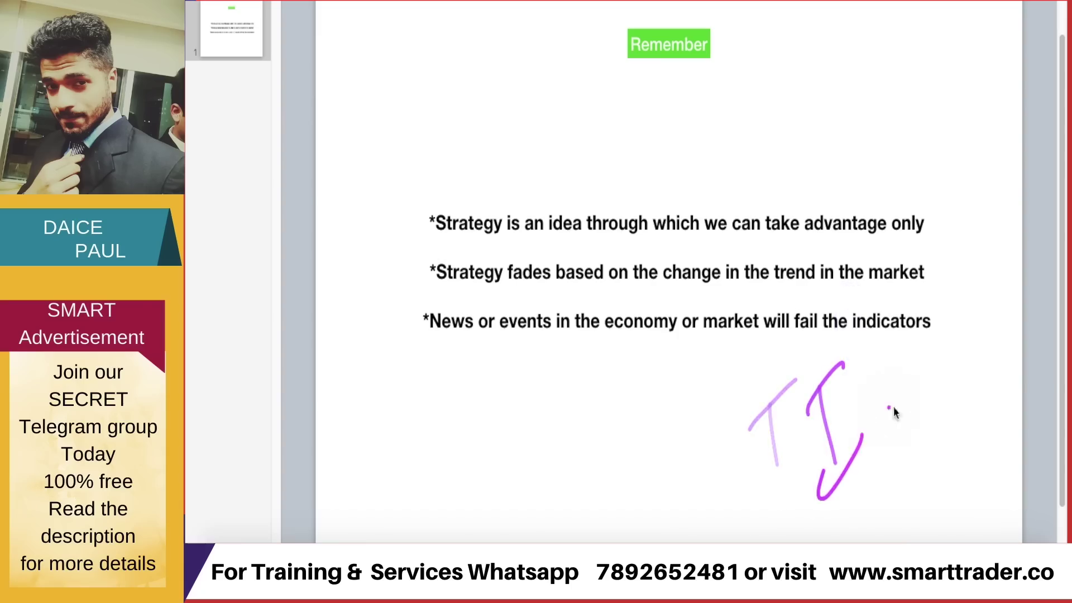
mouse_move(874, 376)
mouse_down()
mouse_move(892, 459)
mouse_move(886, 365)
mouse_up()
drag(916, 391, 926, 451)
mouse_move(915, 385)
mouse_down()
mouse_move(916, 371)
mouse_move(952, 424)
mouse_up()
drag(904, 416, 935, 388)
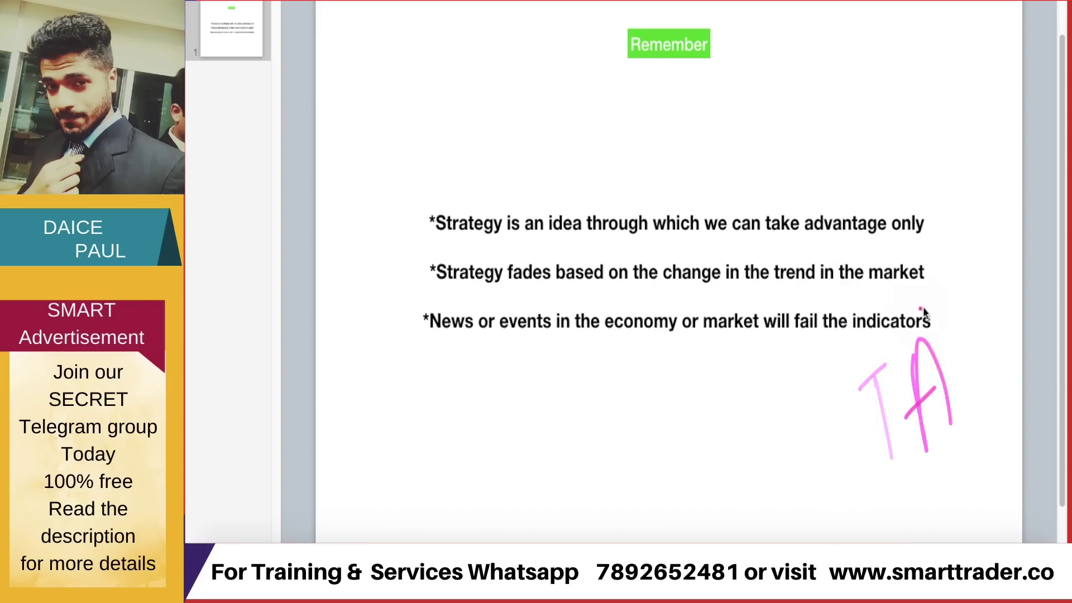
- Draw falling, rising and wavy trend curves below the bullets toward 'indicators', then leave annotation mode
mouse_move(851, 344)
mouse_down()
mouse_move(949, 306)
mouse_move(890, 342)
mouse_up()
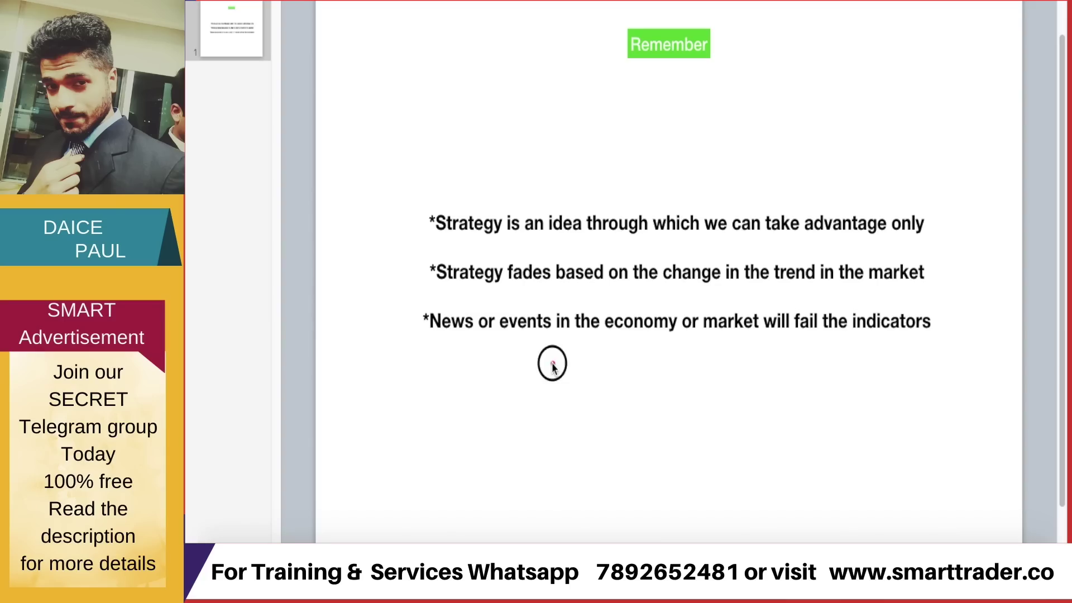
mouse_move(552, 363)
mouse_down()
mouse_move(598, 358)
mouse_move(677, 441)
mouse_move(728, 529)
mouse_up()
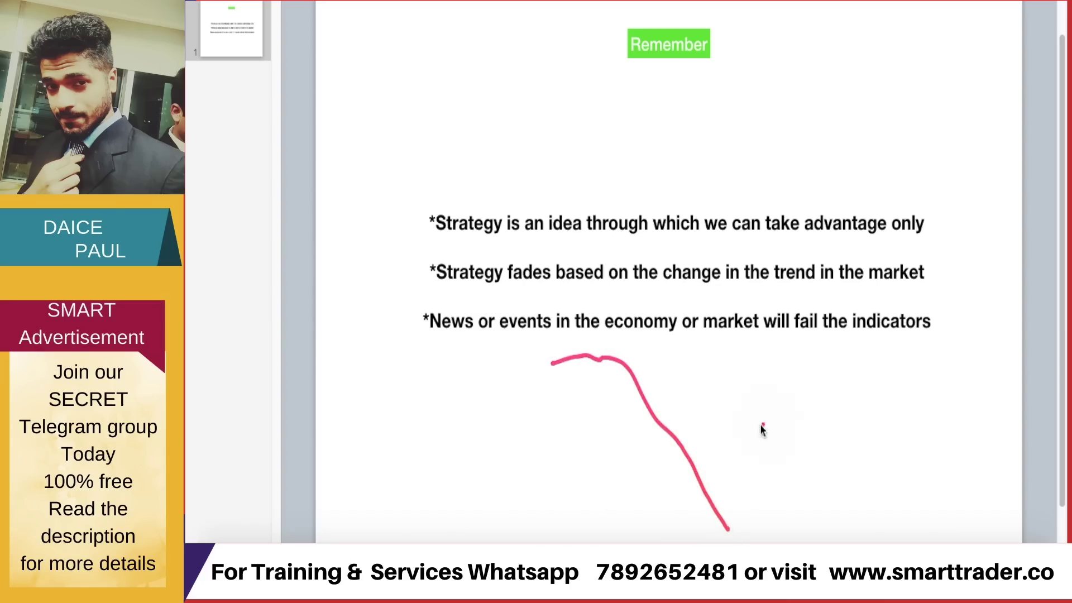
mouse_move(733, 420)
mouse_down()
mouse_move(801, 425)
mouse_move(862, 301)
mouse_up()
drag(806, 419, 862, 272)
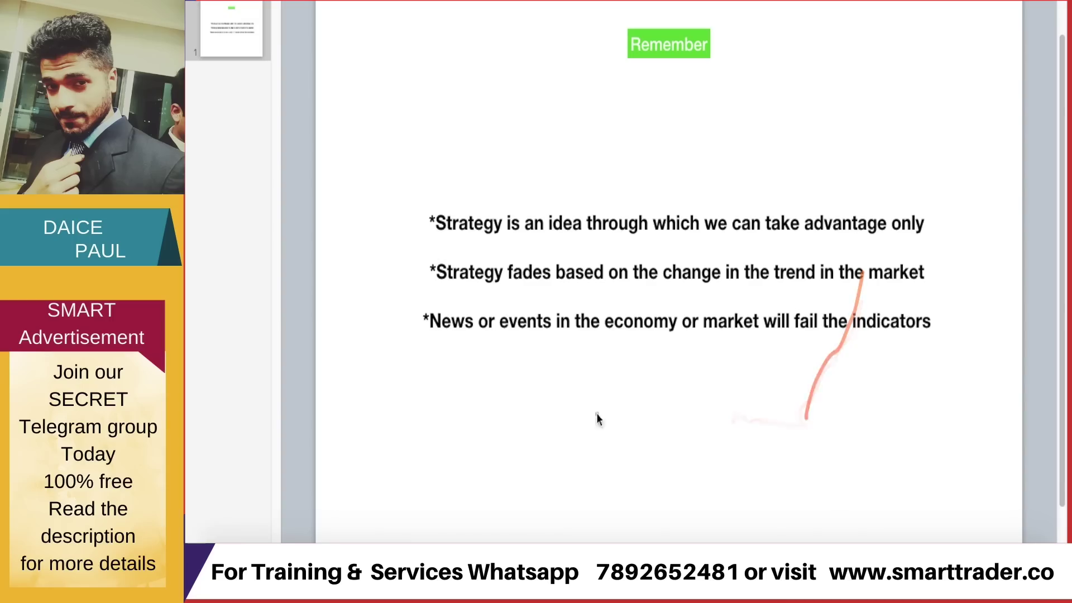
drag(533, 414, 634, 384)
mouse_move(681, 420)
mouse_down()
mouse_move(678, 397)
mouse_move(761, 388)
mouse_move(797, 414)
mouse_move(808, 359)
mouse_move(828, 378)
mouse_move(831, 473)
mouse_up()
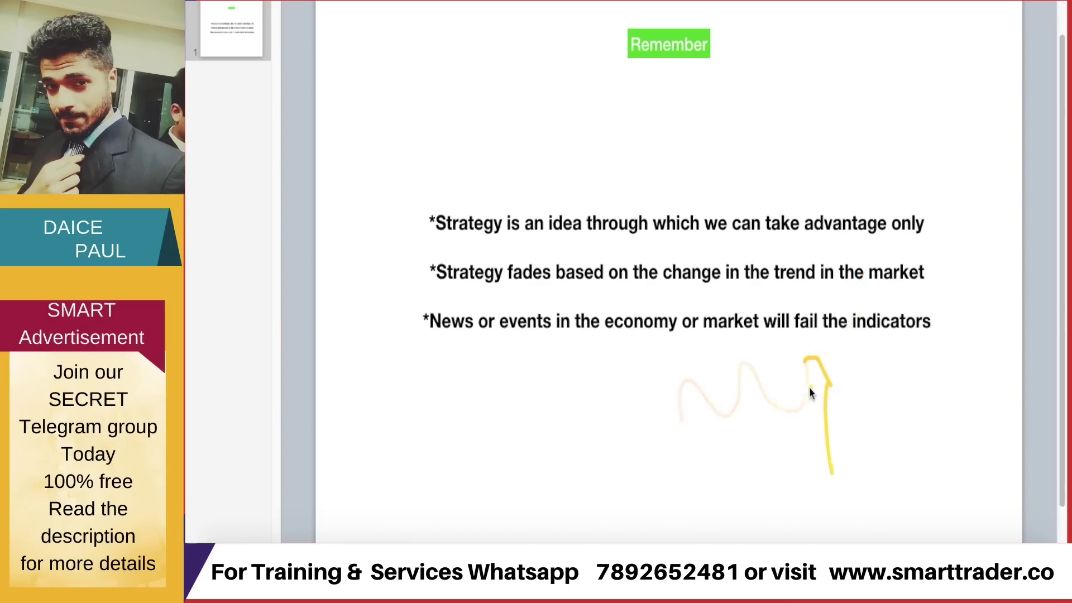
mouse_move(801, 409)
mouse_down()
mouse_move(830, 385)
mouse_move(876, 414)
mouse_move(906, 291)
mouse_up()
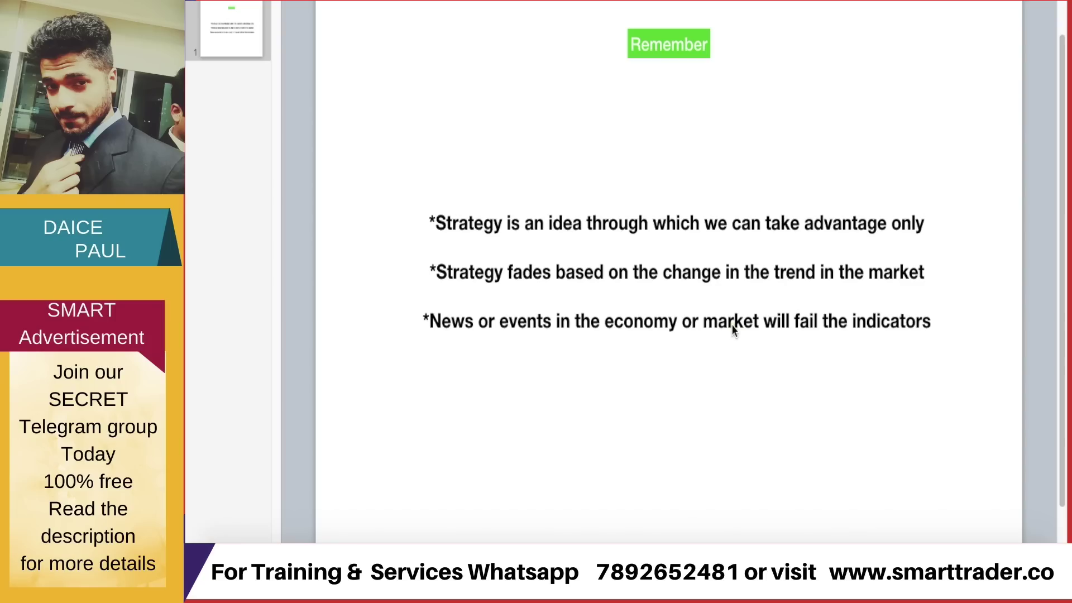
key(Escape)
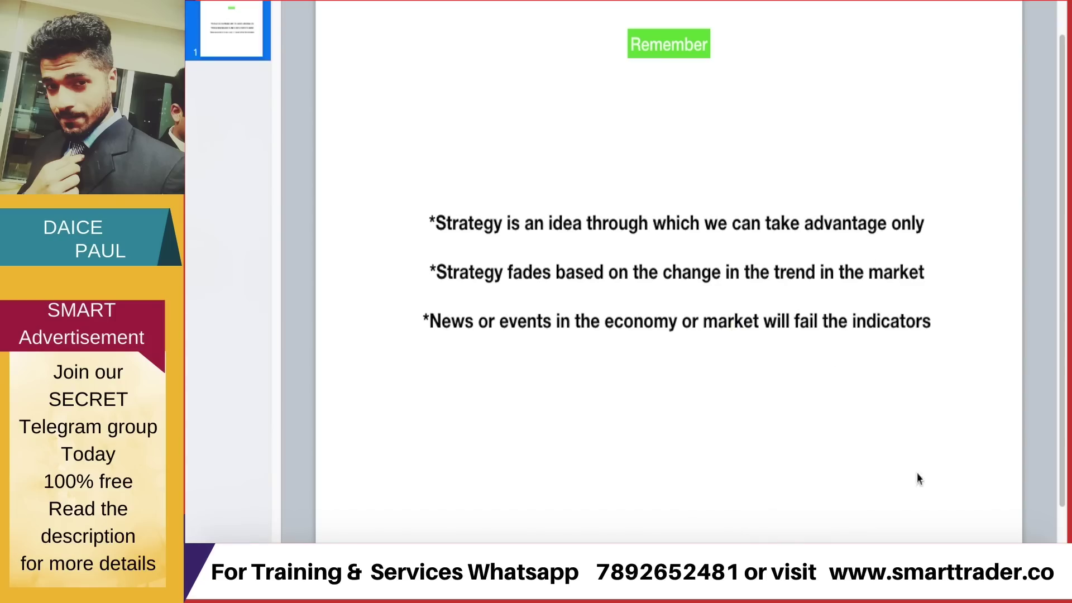
- Return to Kite, open the ICICIBANK chart and show NIFTY 50's open/high/low/close
click(916, 564)
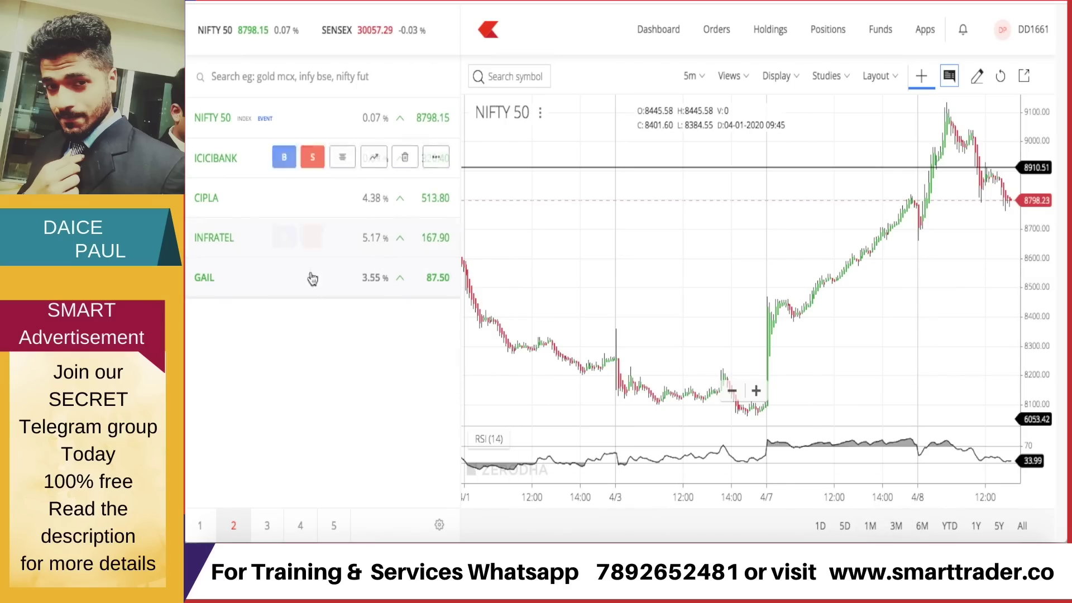
click(373, 158)
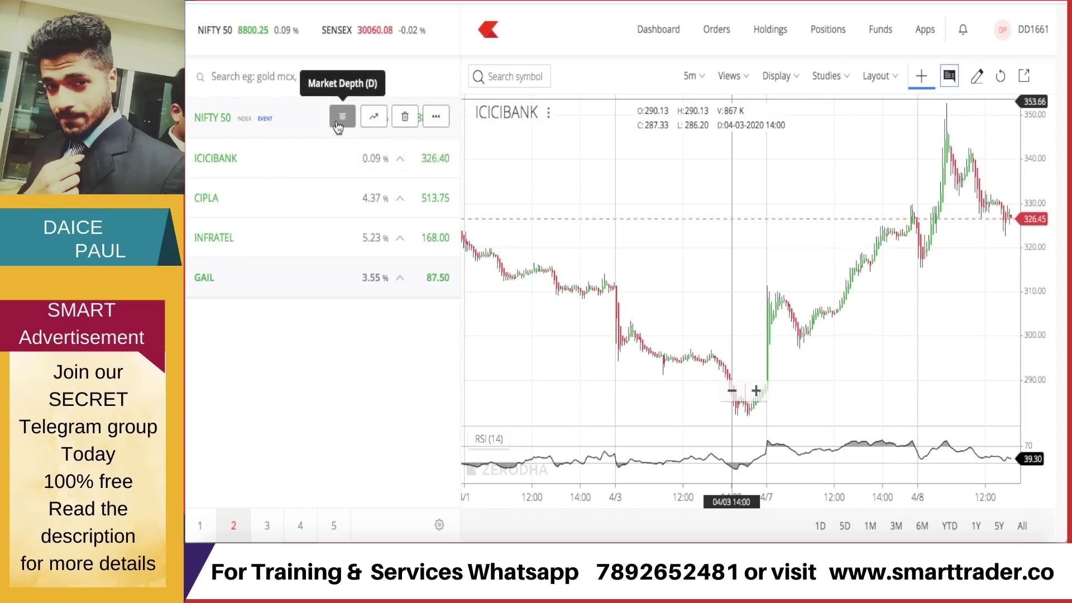
click(339, 125)
- Brush rising strokes along the rally, handwrite 'News' and 'Lock', add a tick, dots and the fall
key(ctrl+Tab)
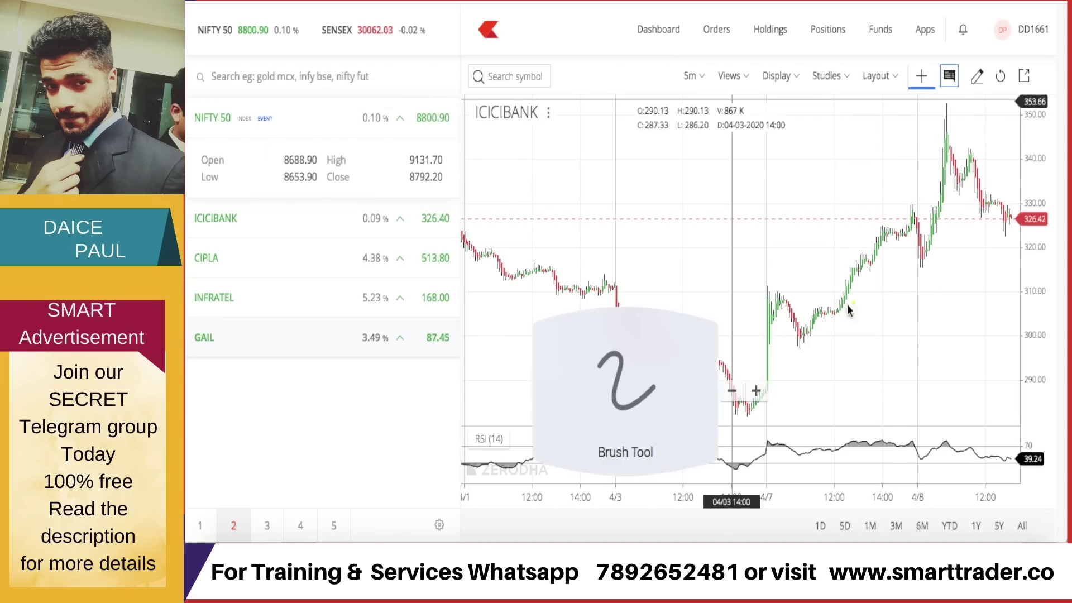
drag(780, 389, 820, 331)
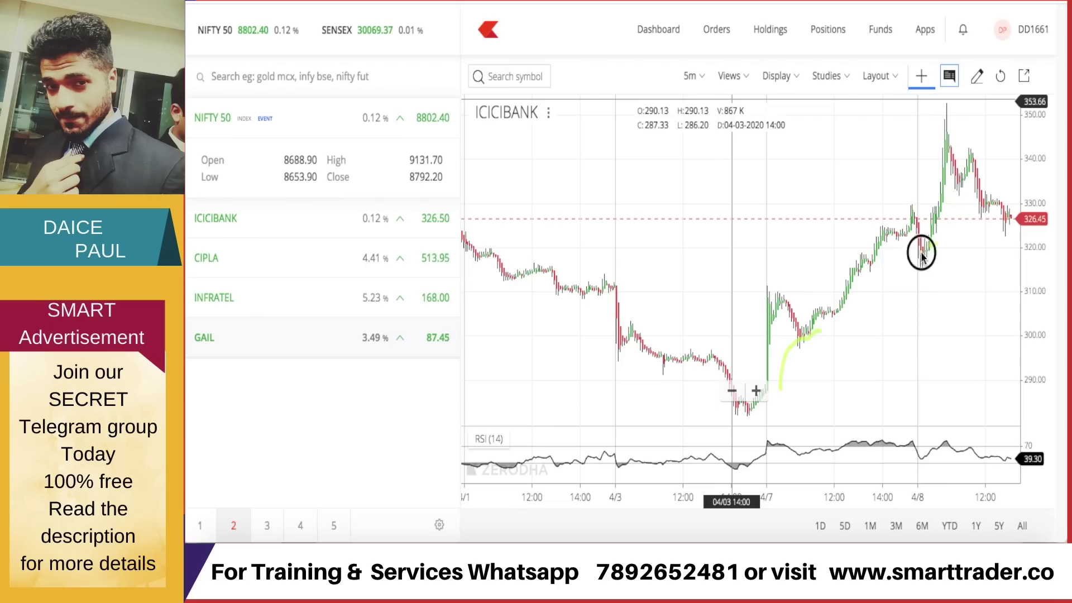
mouse_move(921, 252)
mouse_down()
mouse_move(949, 186)
mouse_move(949, 122)
mouse_move(954, 181)
mouse_up()
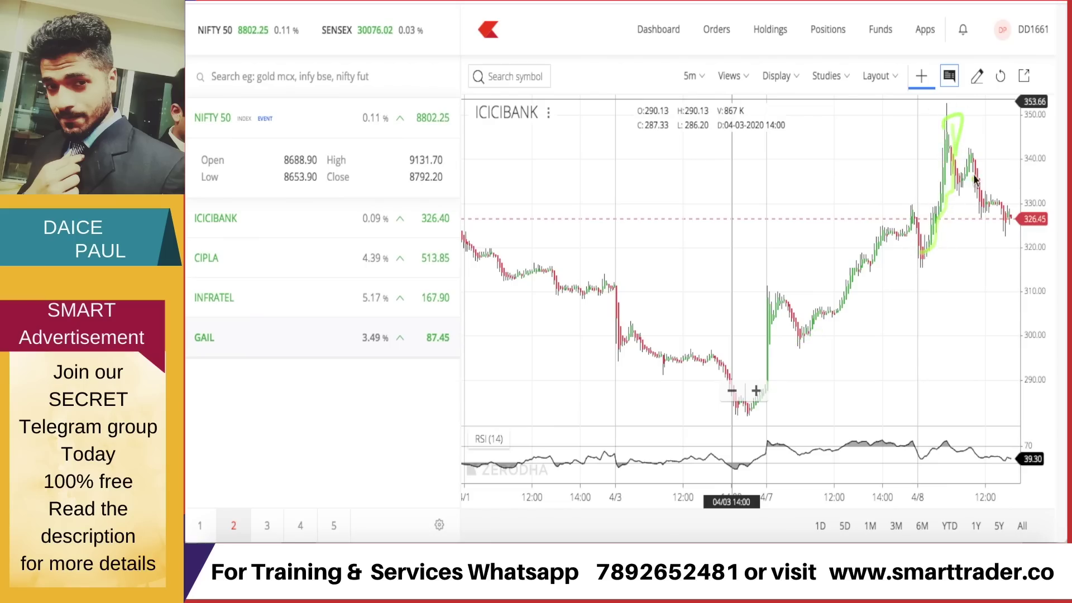
mouse_move(827, 170)
mouse_down()
mouse_move(904, 148)
mouse_move(924, 156)
mouse_up()
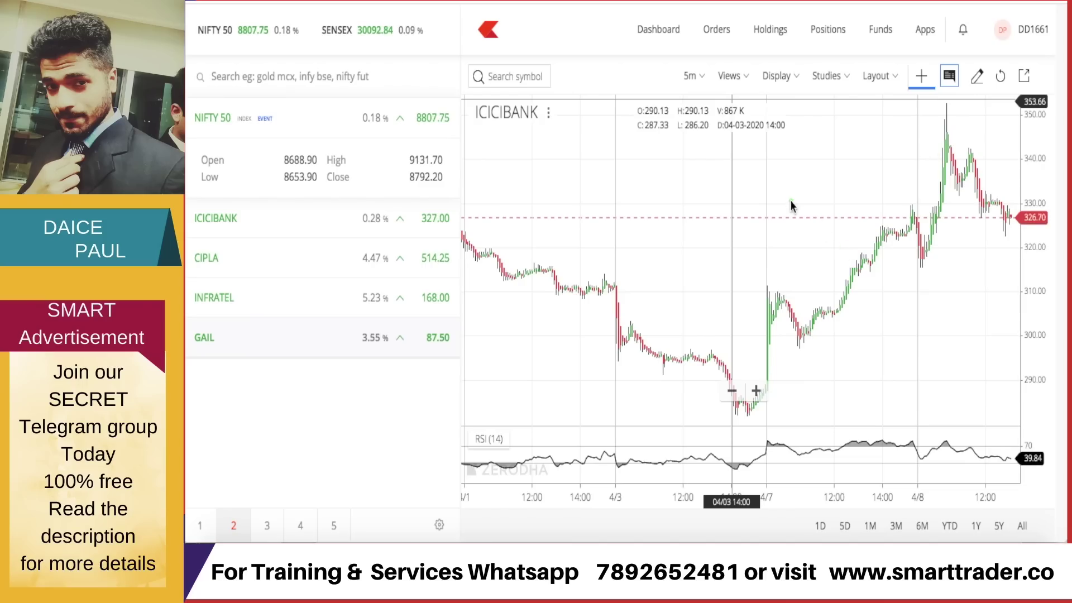
mouse_move(789, 174)
mouse_down()
mouse_move(786, 235)
mouse_move(818, 211)
mouse_up()
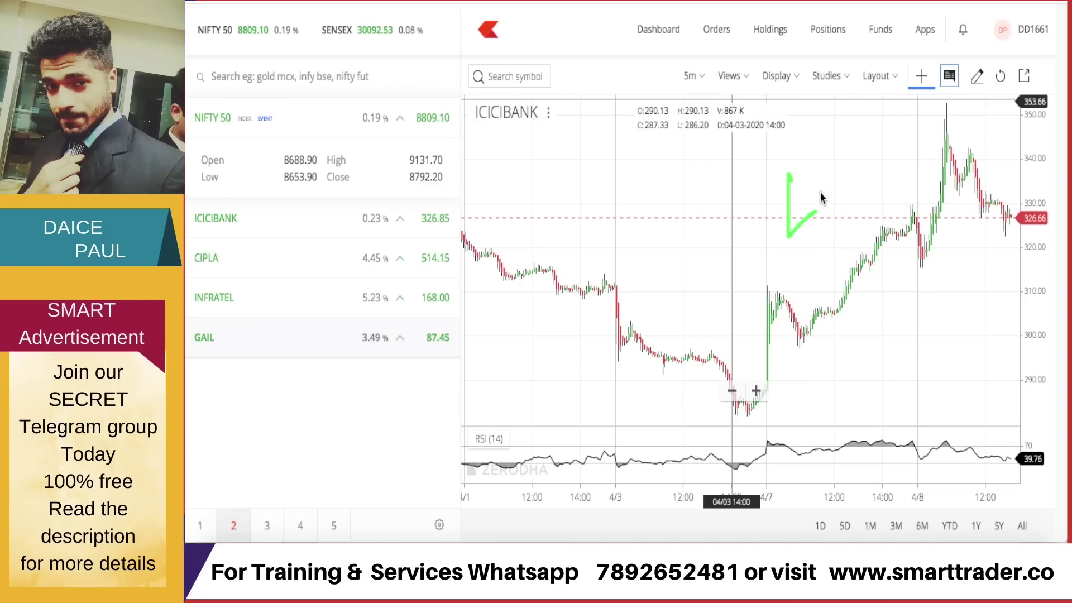
mouse_move(841, 151)
mouse_down()
mouse_move(907, 190)
mouse_move(949, 178)
mouse_up()
click(901, 294)
click(941, 280)
click(974, 268)
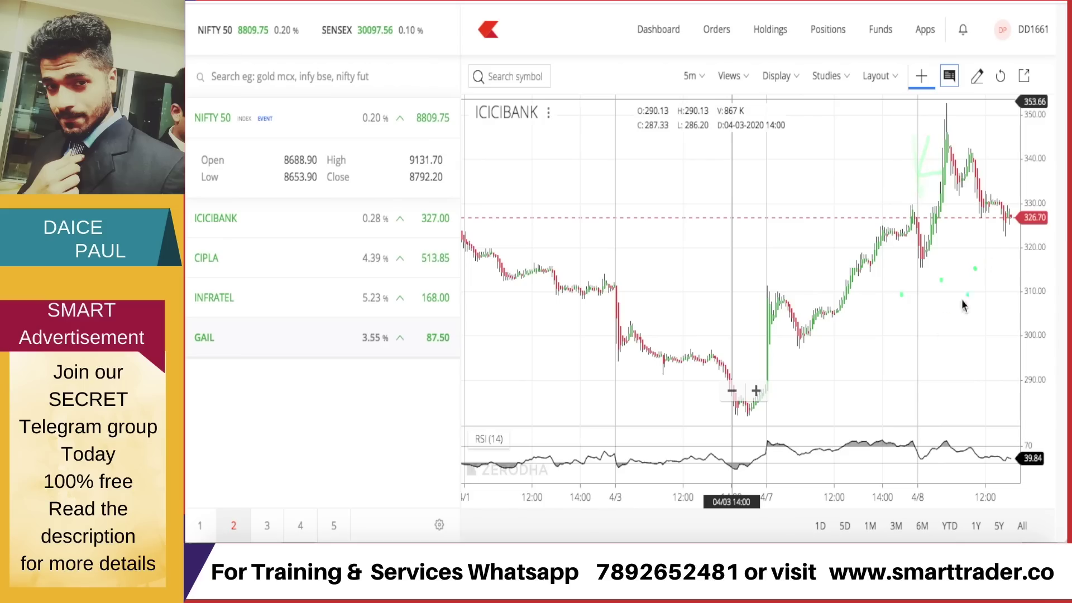
click(1009, 279)
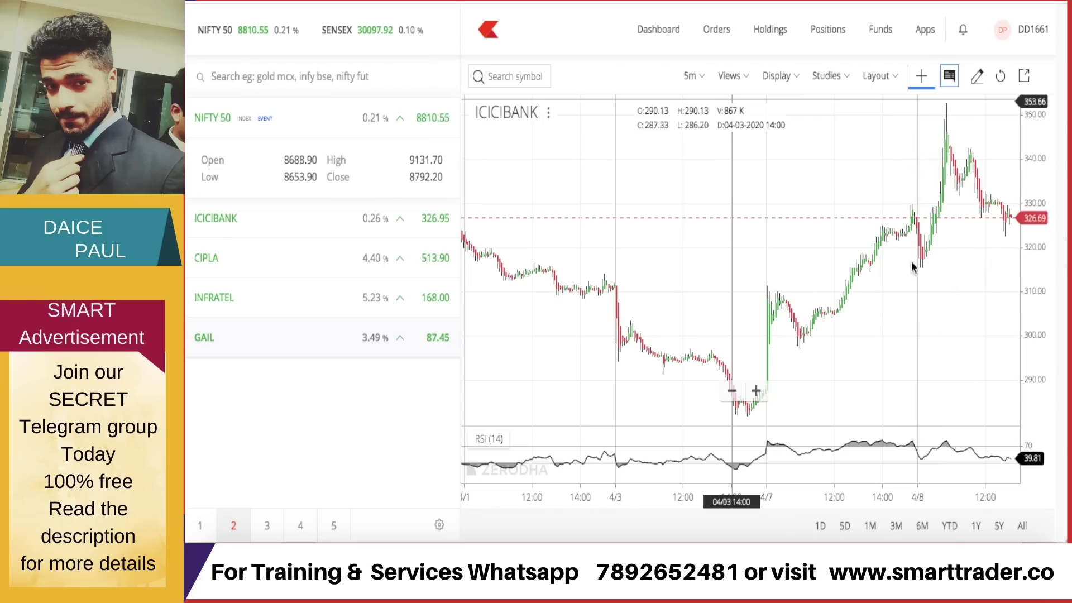
mouse_move(948, 135)
mouse_down()
mouse_move(956, 179)
mouse_move(1023, 228)
mouse_up()
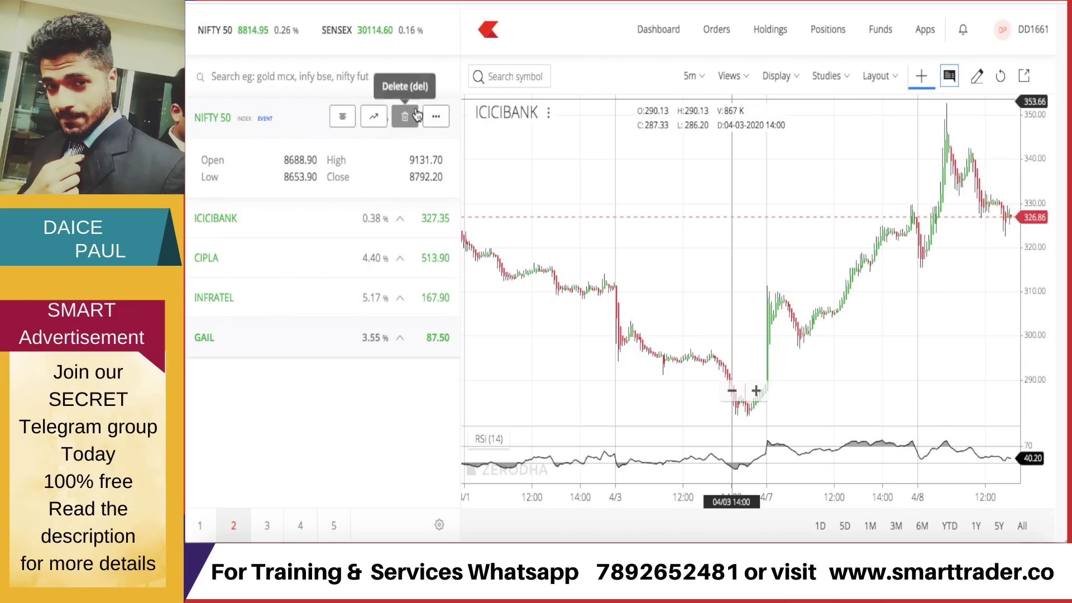
- Switch to NIFTY 50, place a horizontal line at 8922.57 and zoom out to more days
click(379, 118)
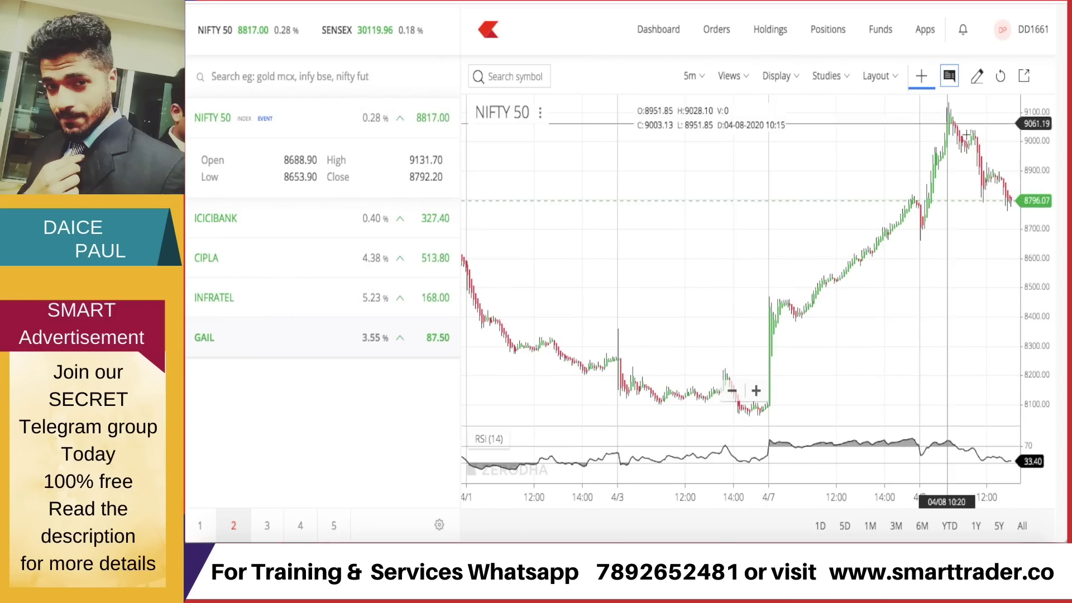
click(916, 165)
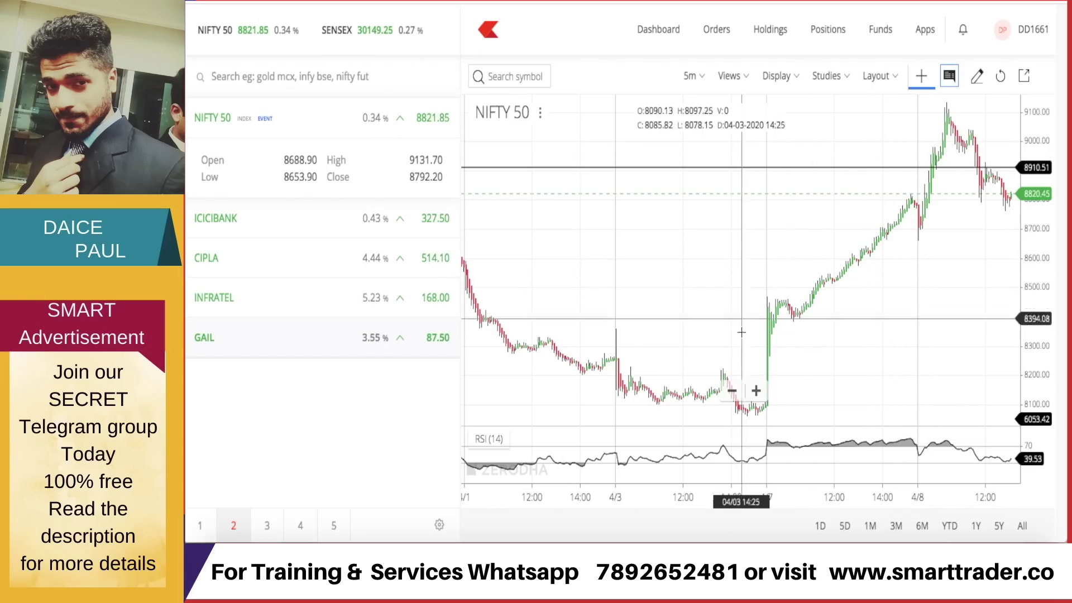
click(732, 391)
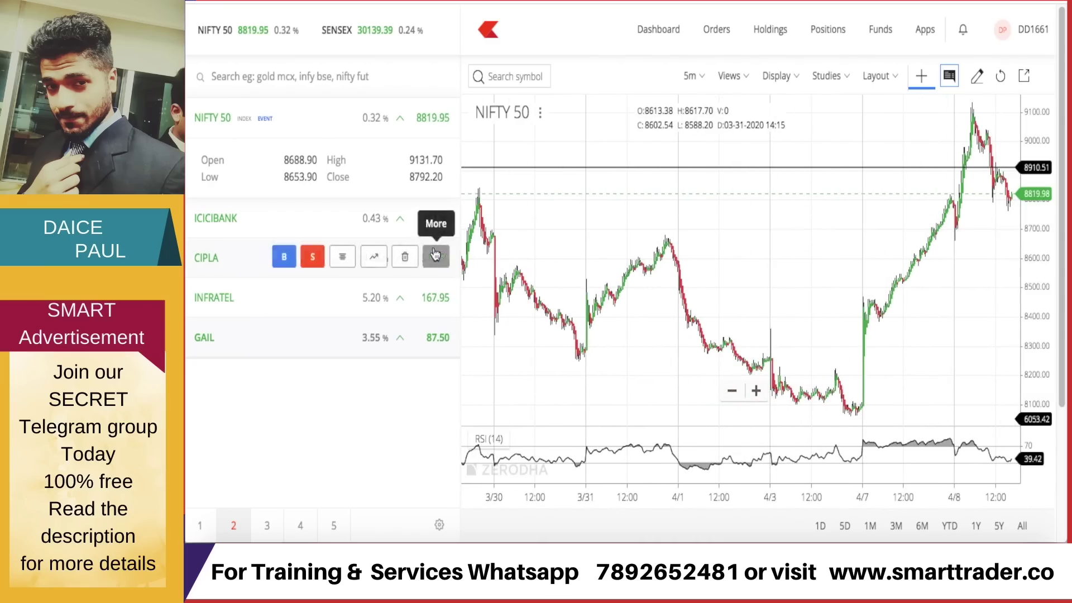
- Open the ICICIBANK chart and zoom in twice on the recent candles
mouse_move(373, 238)
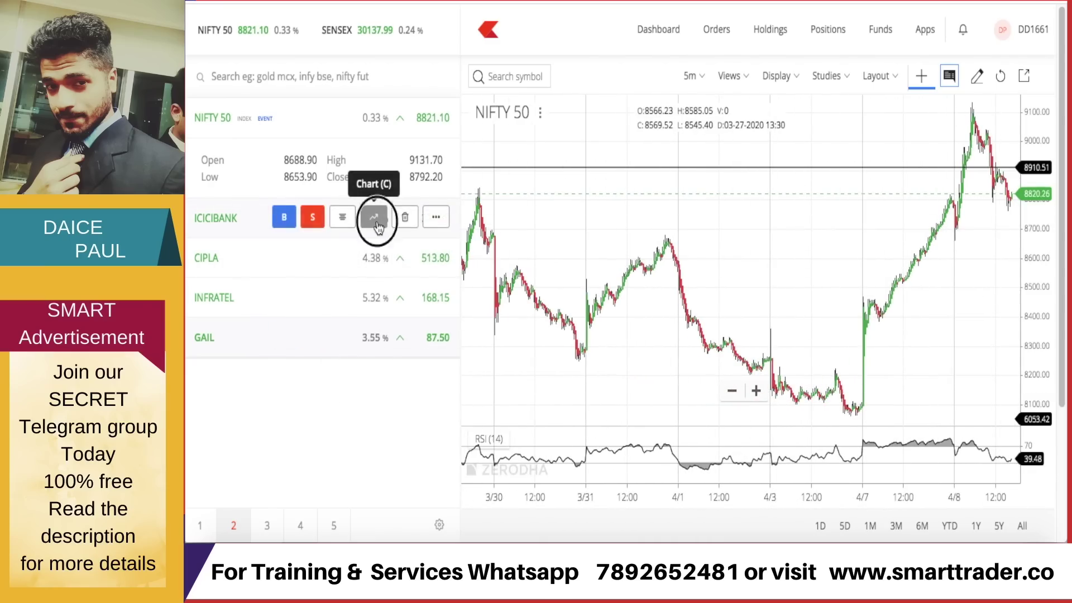
click(373, 216)
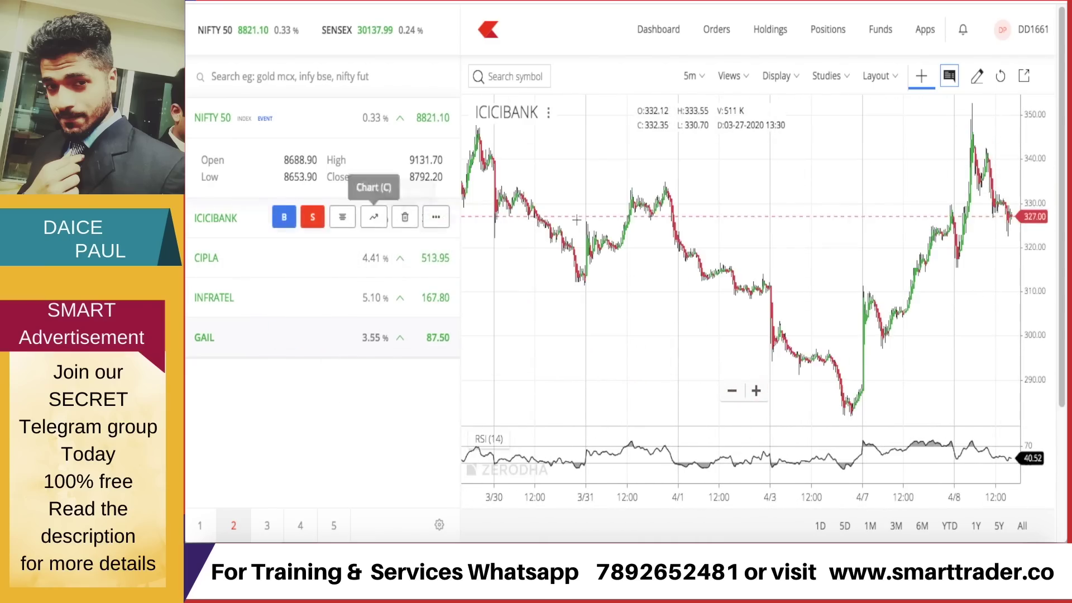
click(756, 392)
click(756, 392)
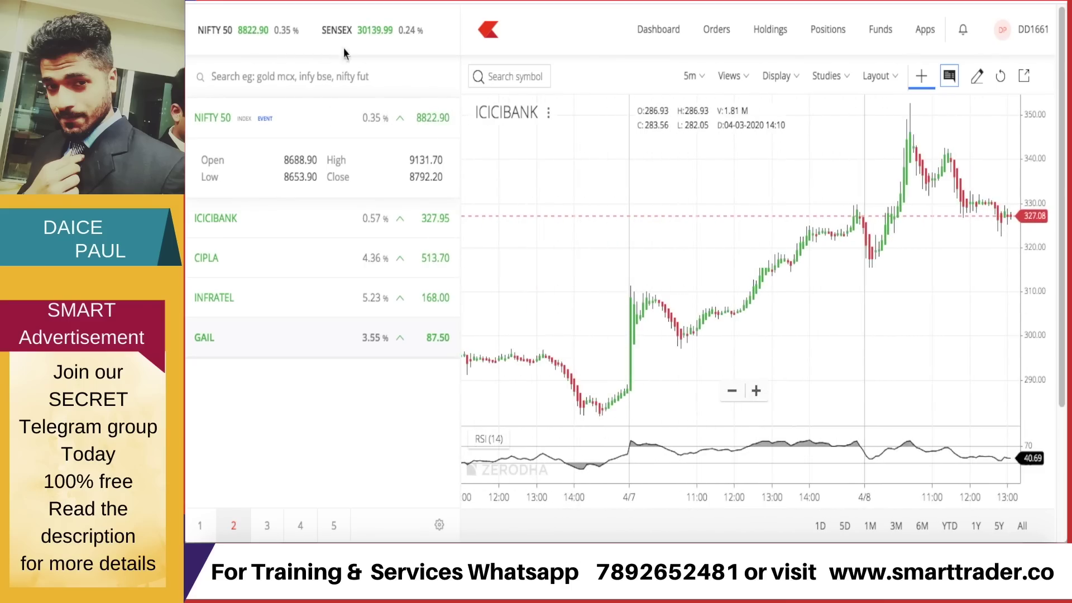
- Draw cyan X marks and a hook on the chart, write 'Top', circle the RSI peak after 4/8
key(ctrl+Tab)
mouse_move(708, 163)
mouse_down()
mouse_move(713, 220)
mouse_move(751, 205)
mouse_up()
drag(821, 146, 821, 163)
drag(838, 134, 804, 169)
drag(832, 252, 837, 324)
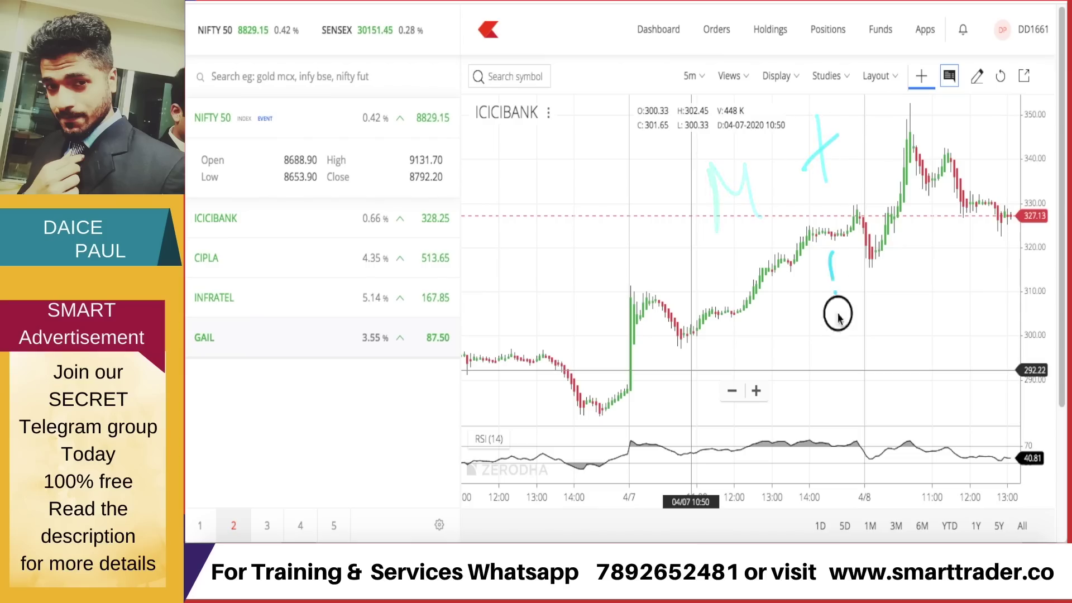
drag(853, 278, 814, 322)
drag(878, 339, 906, 269)
drag(874, 290, 896, 318)
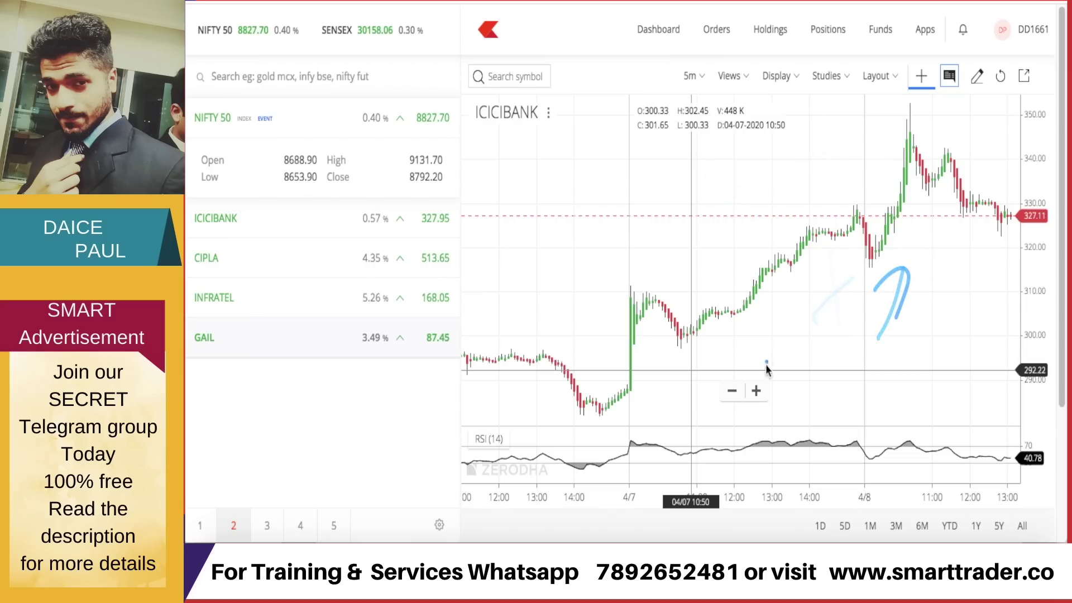
drag(788, 316, 788, 373)
drag(771, 335, 810, 289)
mouse_move(836, 351)
mouse_down()
mouse_move(822, 348)
mouse_move(855, 363)
mouse_up()
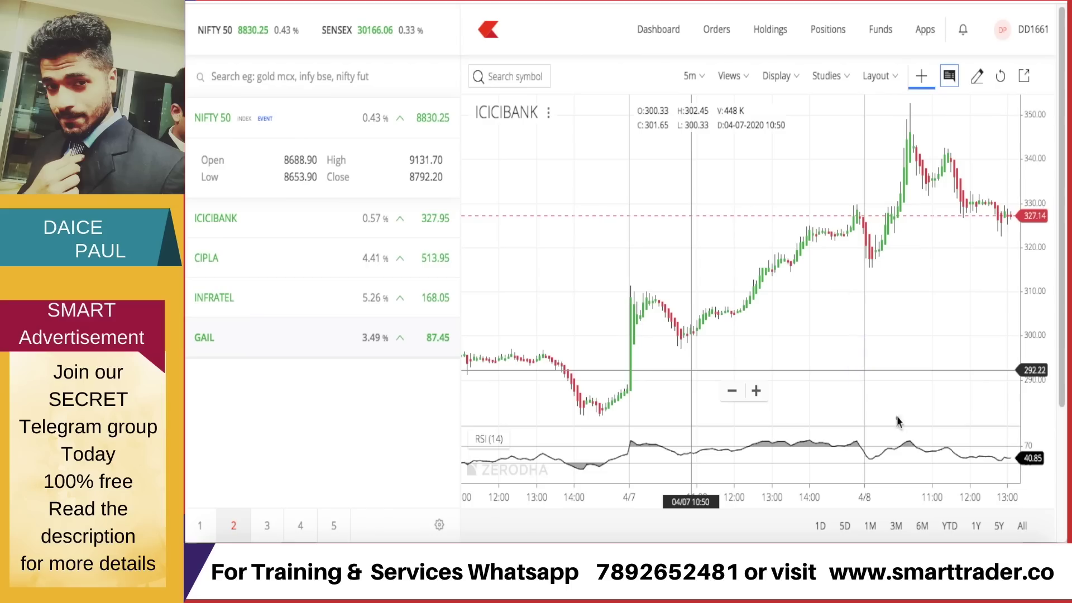
mouse_move(910, 427)
mouse_down()
mouse_move(904, 479)
mouse_move(926, 447)
mouse_up()
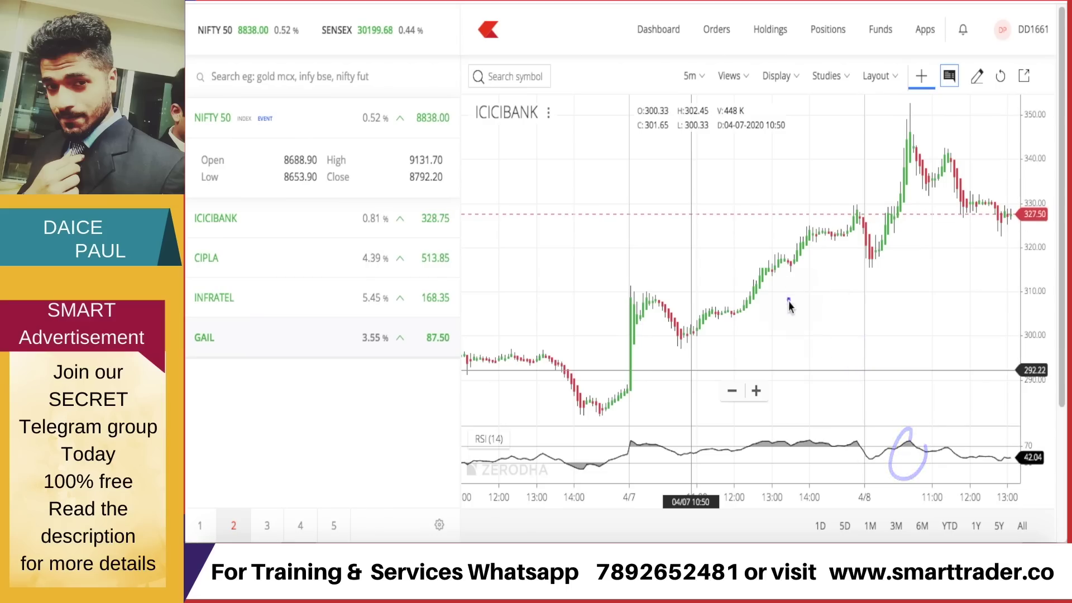
mouse_move(780, 326)
mouse_down()
mouse_move(846, 295)
mouse_move(893, 301)
mouse_move(918, 282)
mouse_move(942, 298)
mouse_move(947, 334)
mouse_up()
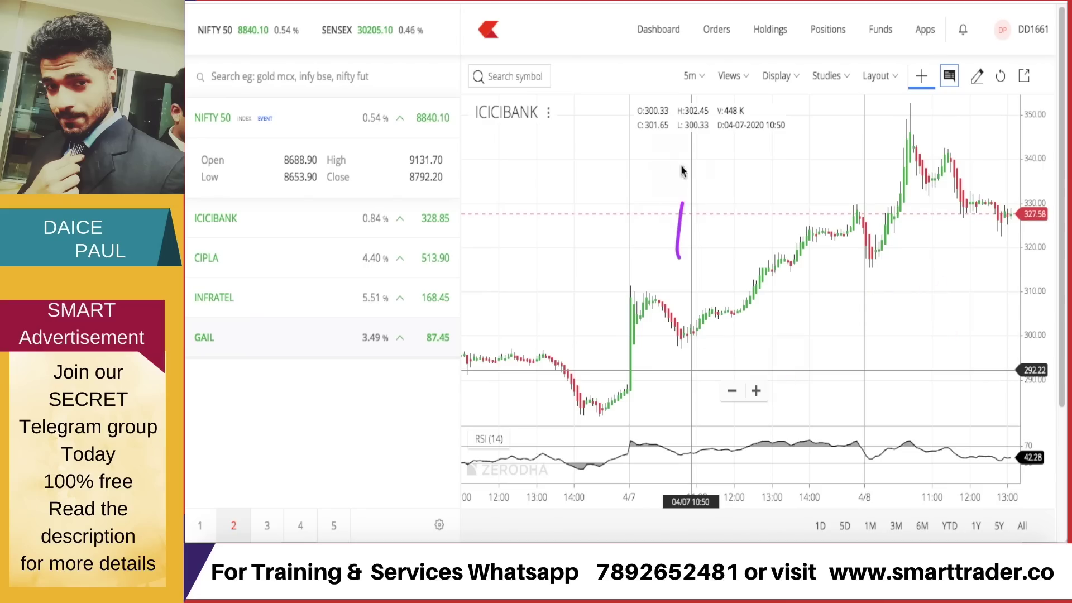
- Add a pink arrow and curves, tick watchlist prices including NIFTY 50, CIPLA, INFRATEL, GAIL, and write a figure
drag(681, 171, 659, 198)
drag(768, 139, 753, 341)
drag(737, 257, 787, 268)
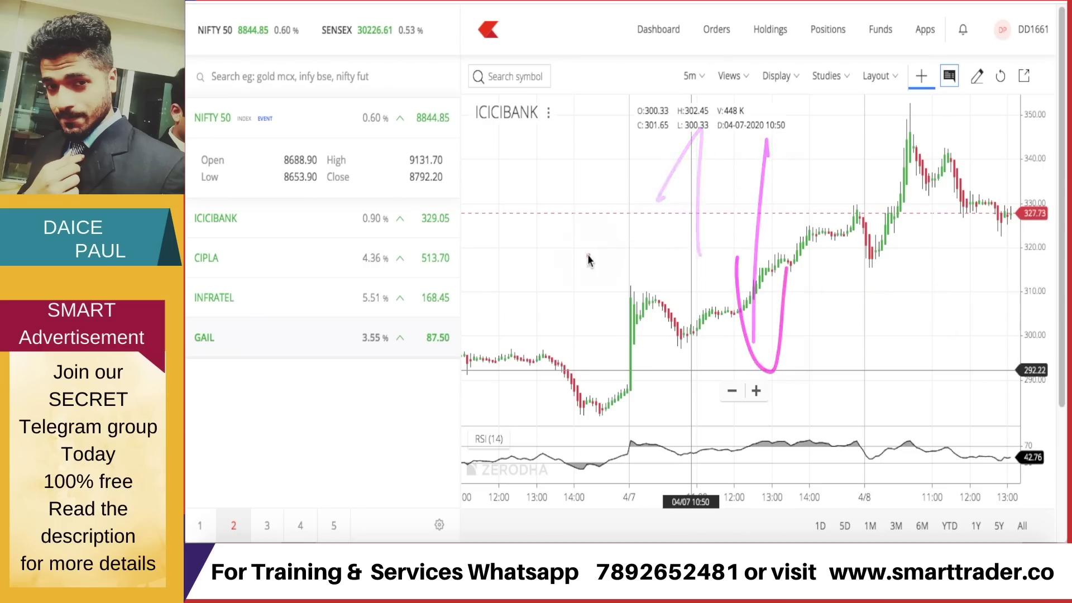
drag(397, 228, 421, 191)
drag(405, 294, 412, 278)
click(443, 286)
drag(429, 396, 440, 364)
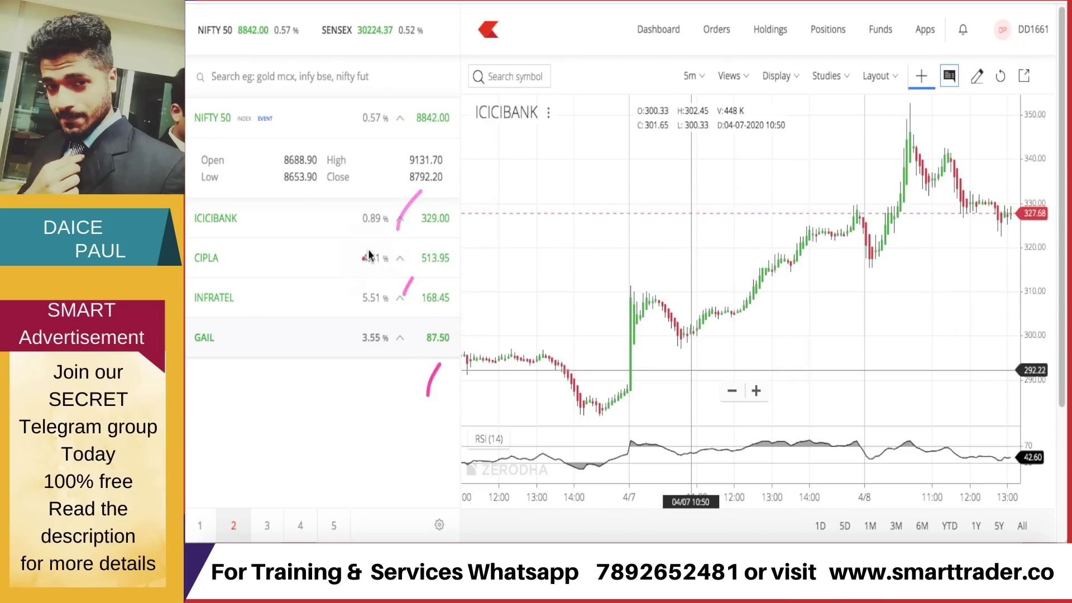
drag(440, 97, 396, 134)
drag(462, 151, 425, 180)
mouse_move(453, 228)
mouse_down()
mouse_move(416, 268)
mouse_move(428, 321)
mouse_up()
drag(437, 343, 418, 371)
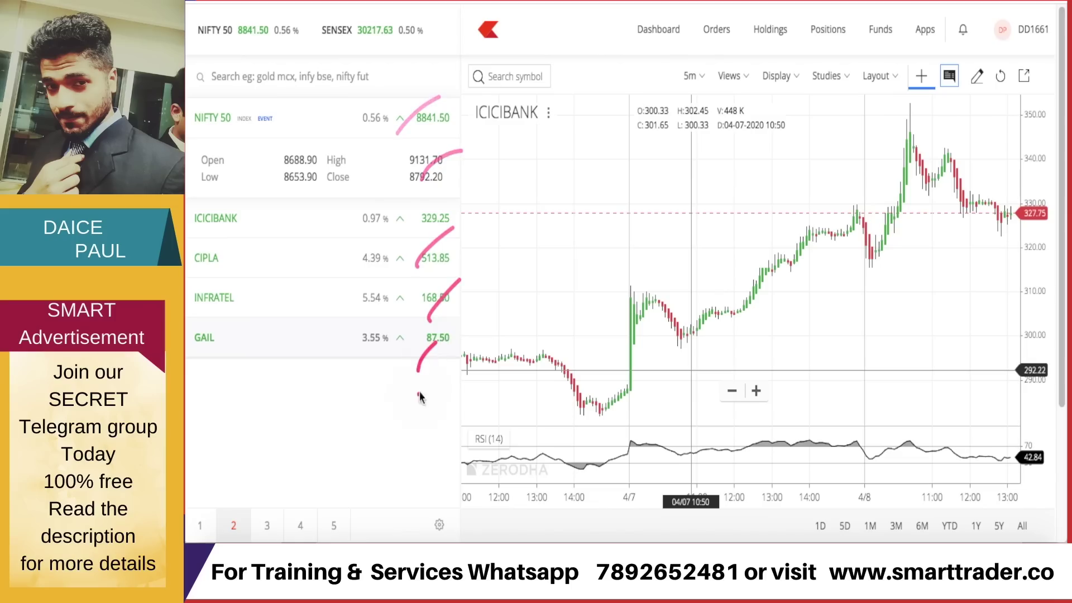
mouse_move(616, 197)
mouse_down()
mouse_move(605, 196)
mouse_move(624, 257)
mouse_up()
mouse_move(652, 222)
mouse_down()
mouse_move(667, 223)
mouse_move(653, 221)
mouse_up()
click(684, 173)
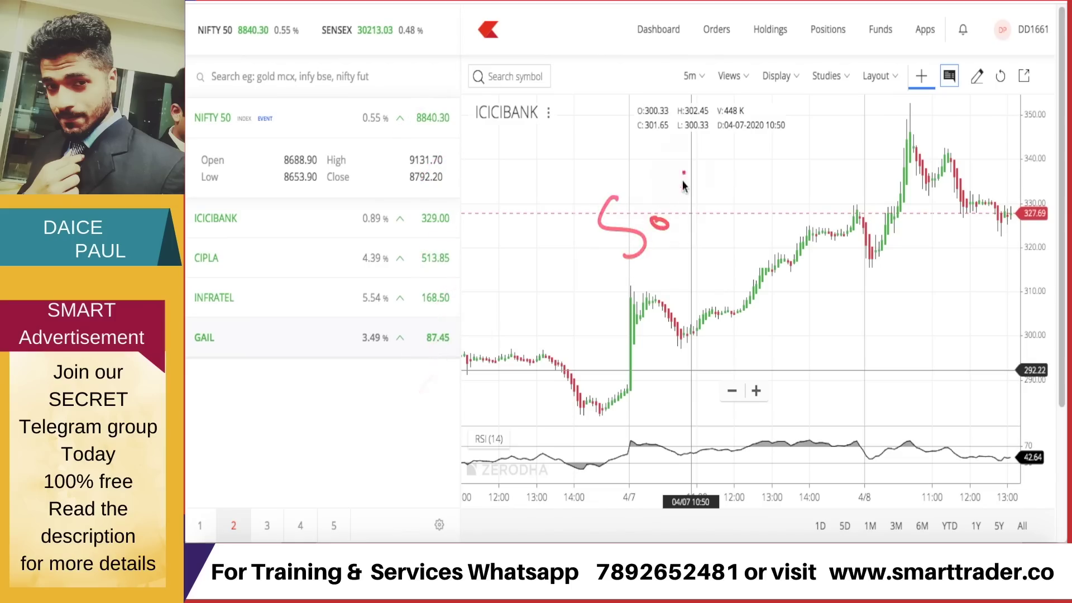
- Draw red and orange arcs around the 4/7 jump, mark the ICICIBANK and CIPLA rows, then search studies
mouse_move(511, 264)
mouse_down()
mouse_move(572, 159)
mouse_move(544, 268)
mouse_up()
drag(604, 337, 631, 234)
drag(631, 166, 648, 256)
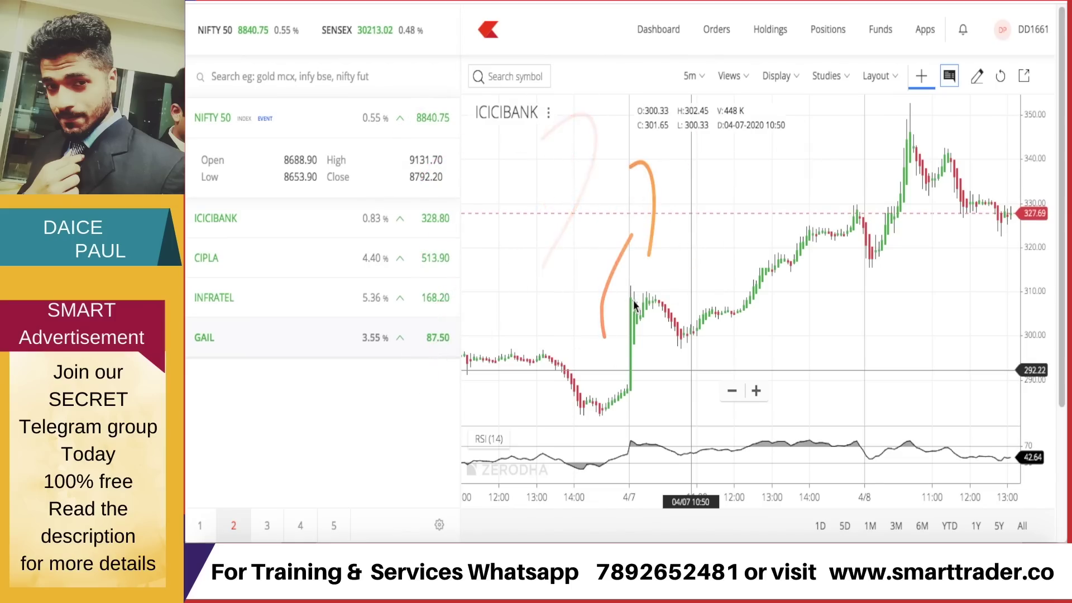
drag(418, 220, 333, 260)
mouse_move(303, 249)
mouse_down()
mouse_move(318, 256)
mouse_move(402, 237)
mouse_up()
drag(373, 227, 441, 231)
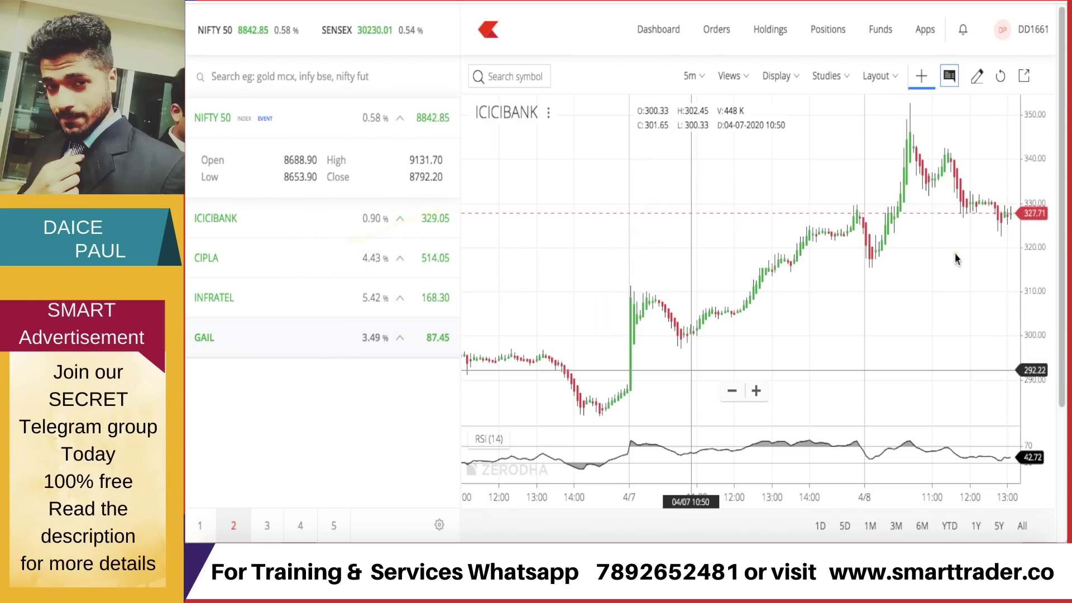
click(841, 78)
click(831, 210)
- Search 'st' and add Stochastic Momentum Index with 10,3,3,10 EMA settings, then zoom in on recent candles
text(st)
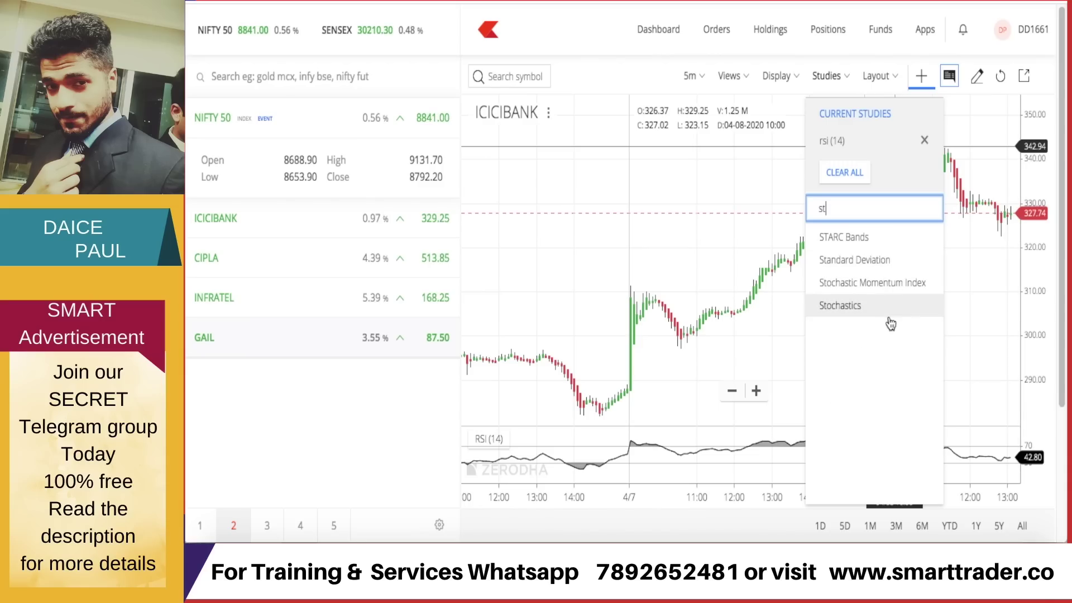
click(889, 283)
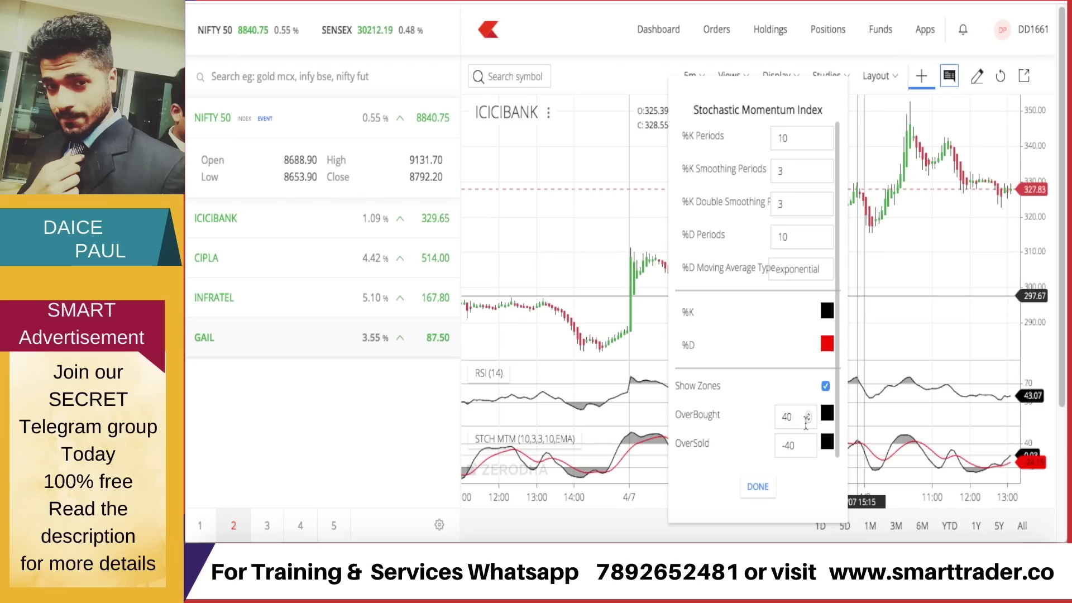
click(765, 490)
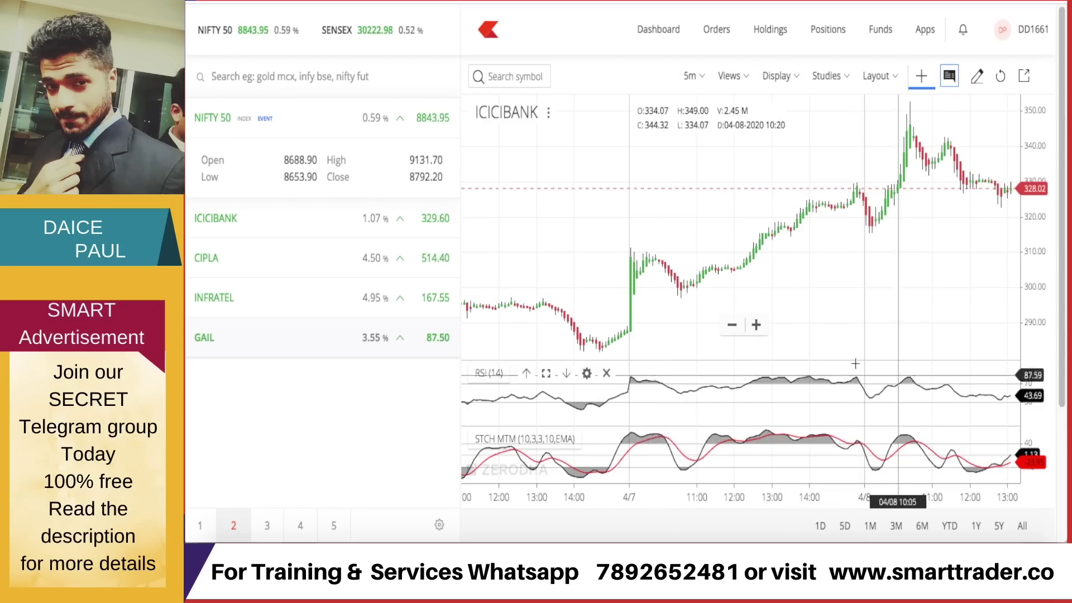
click(757, 326)
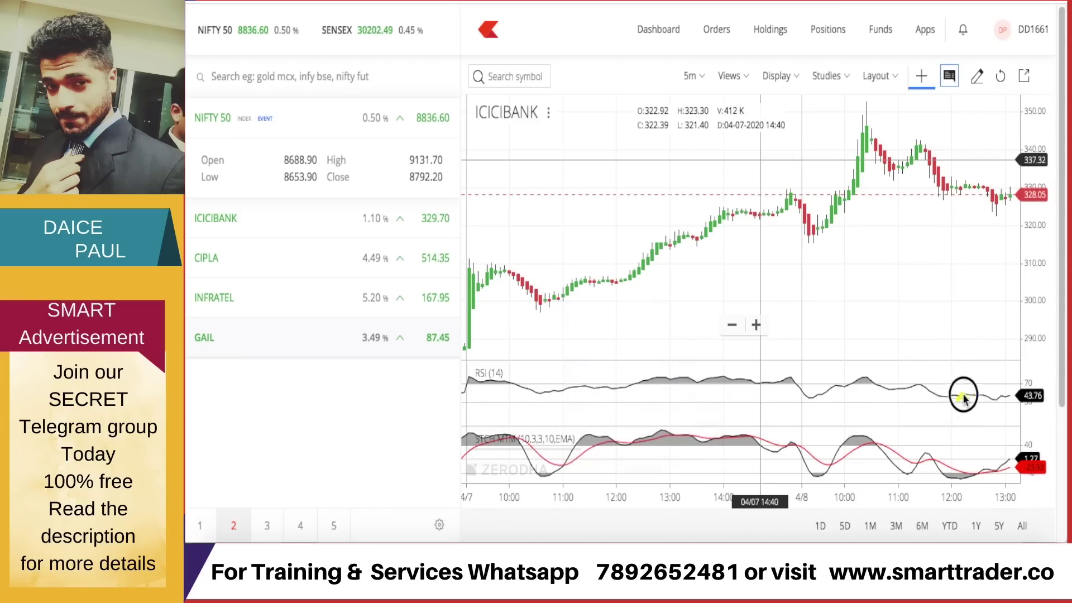
- Circle matching dips on the RSI line and STCH MTM pane, linking them near 10:40 with a green loop
drag(962, 472, 955, 474)
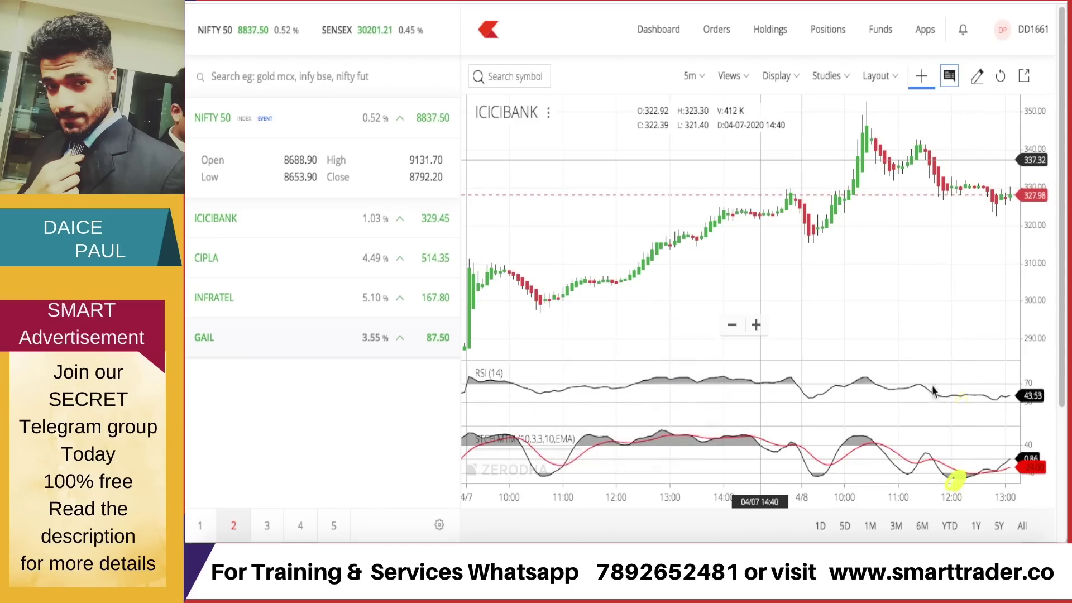
drag(943, 399, 940, 407)
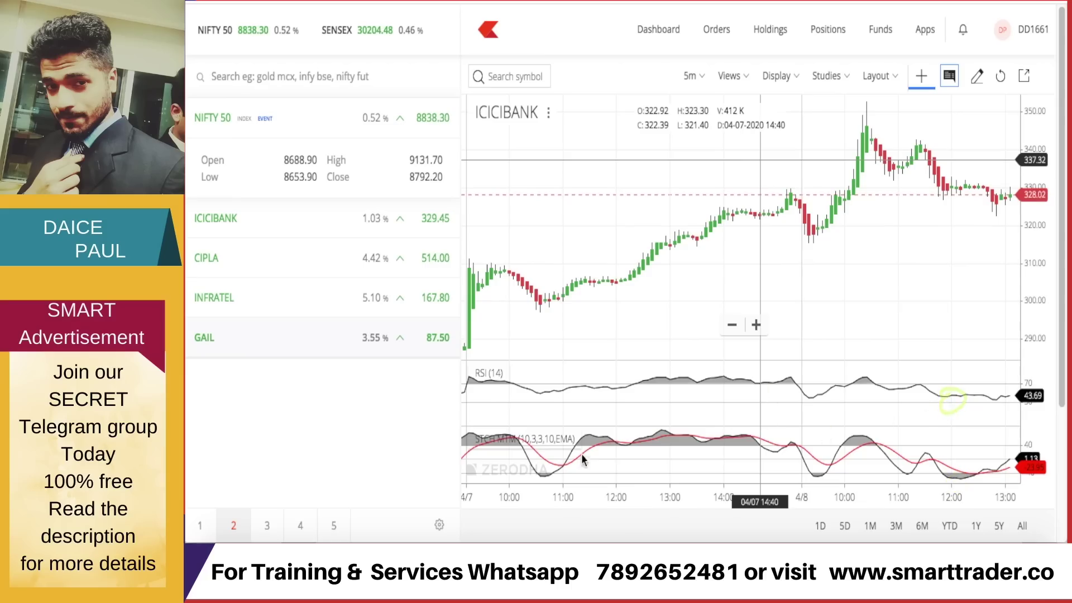
drag(543, 474, 555, 473)
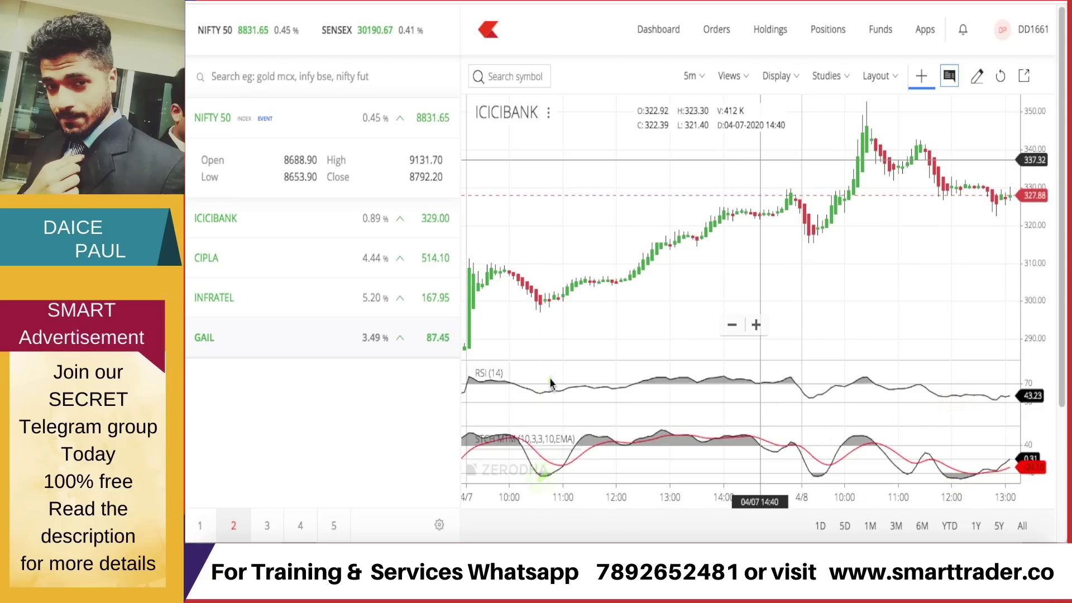
mouse_move(550, 381)
mouse_down()
mouse_move(541, 407)
mouse_move(559, 471)
mouse_move(538, 359)
mouse_move(585, 460)
mouse_up()
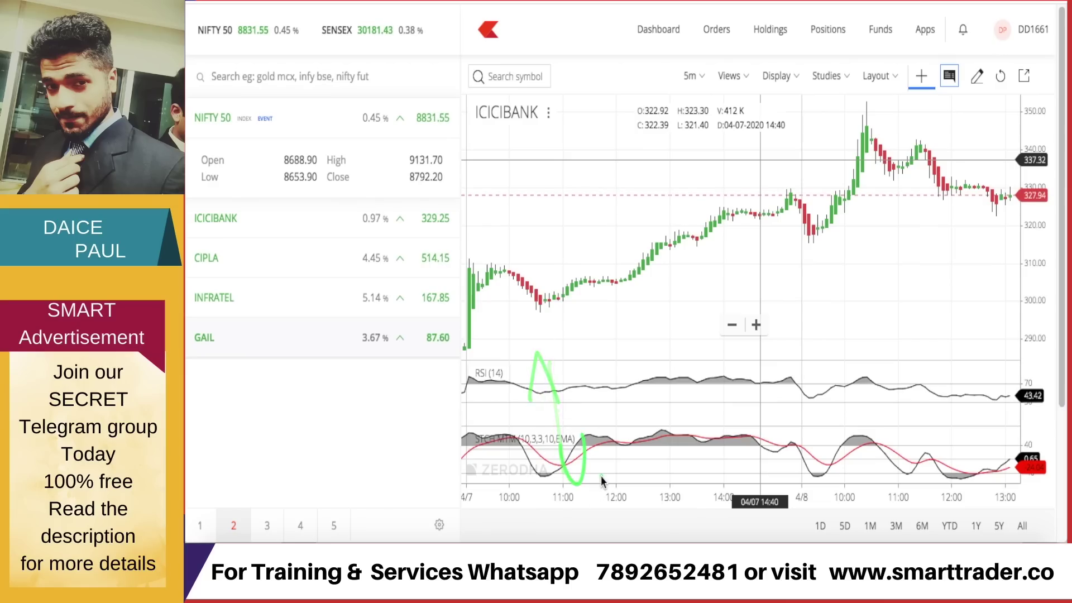
mouse_move(567, 372)
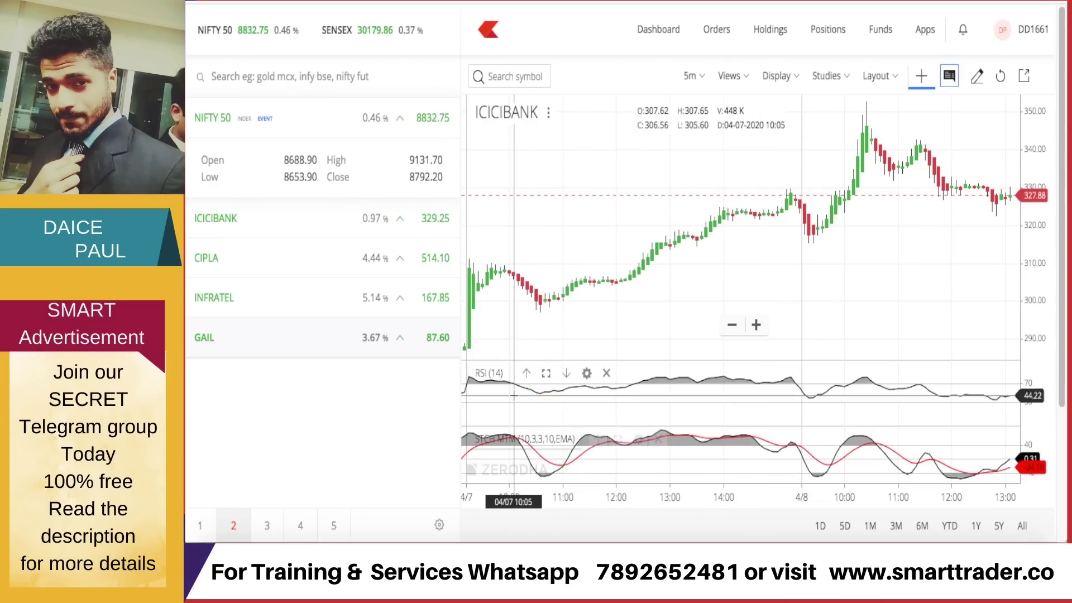
- Remove the RSI pane, then circle the stochastic legend, arrow it, and trace its swings in cyan
click(607, 374)
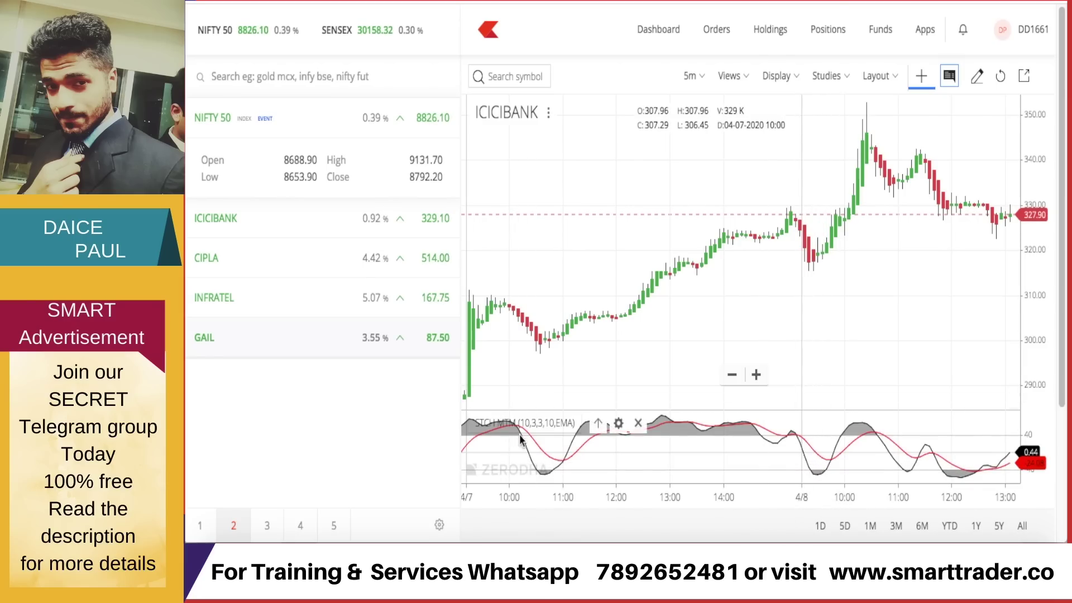
drag(490, 413, 479, 441)
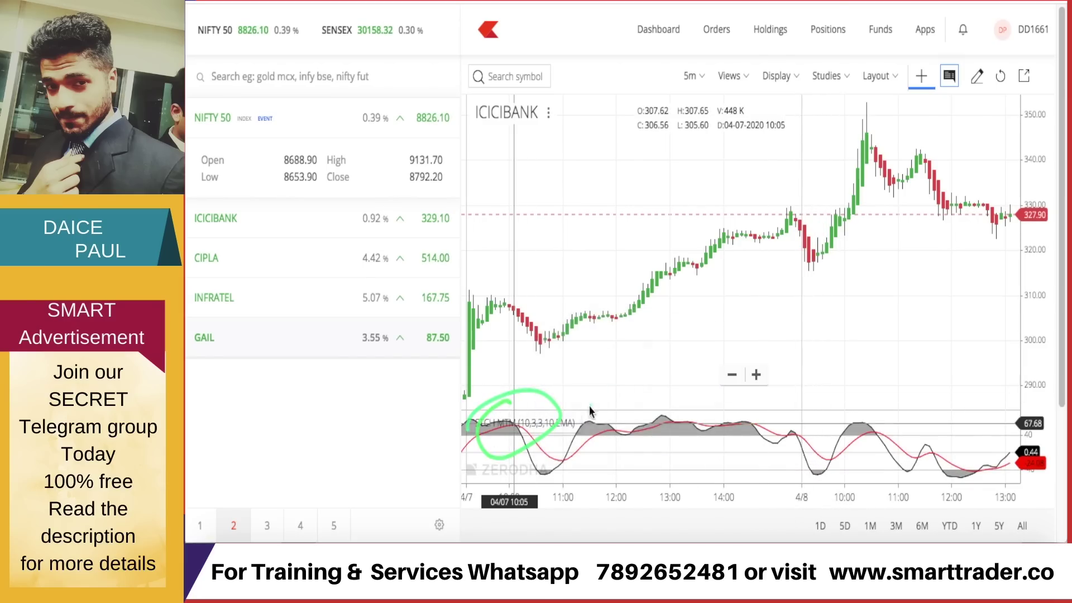
drag(596, 379, 605, 389)
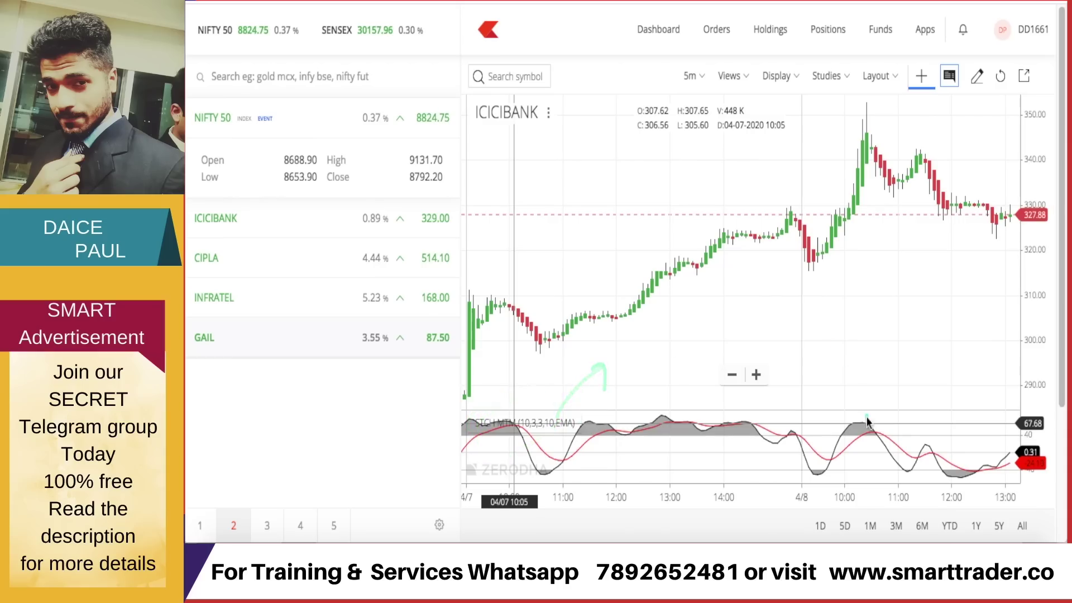
drag(868, 422, 1041, 438)
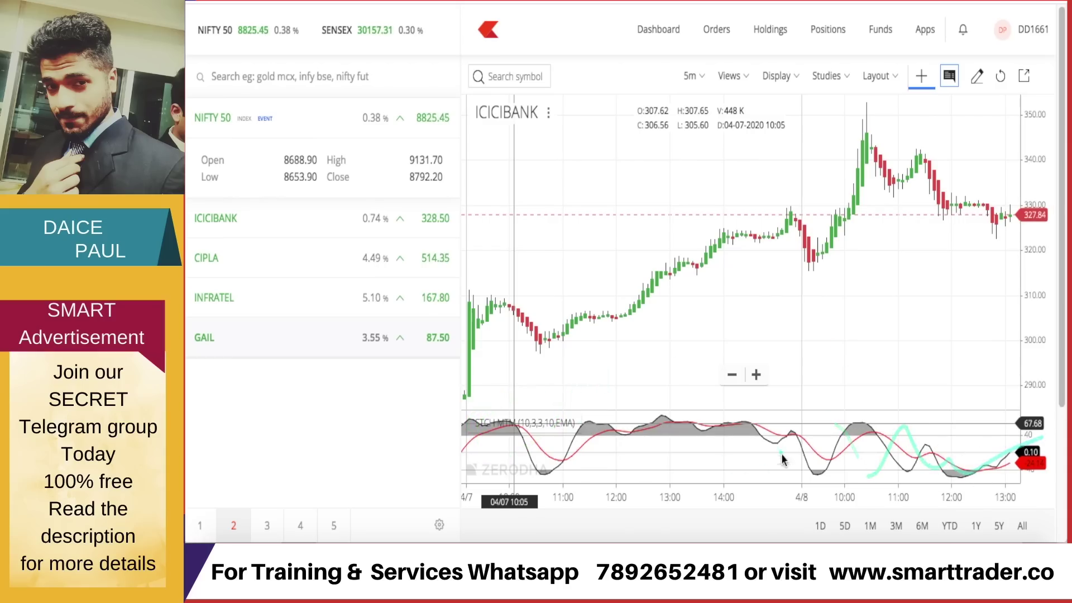
- Draw cyan up arrows and marks over the stochastic pane near 10:00
drag(805, 362, 809, 427)
mouse_move(781, 385)
mouse_down()
mouse_move(833, 330)
mouse_move(860, 435)
mouse_up()
mouse_move(830, 377)
mouse_down()
mouse_move(833, 356)
mouse_move(893, 301)
mouse_up()
drag(833, 439, 872, 405)
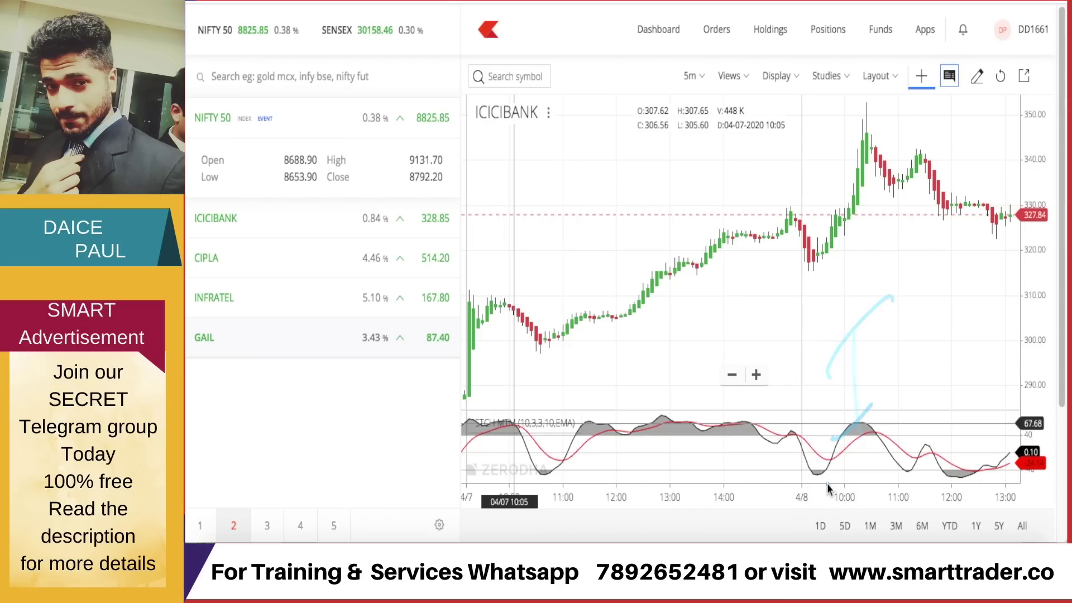
drag(832, 329, 862, 369)
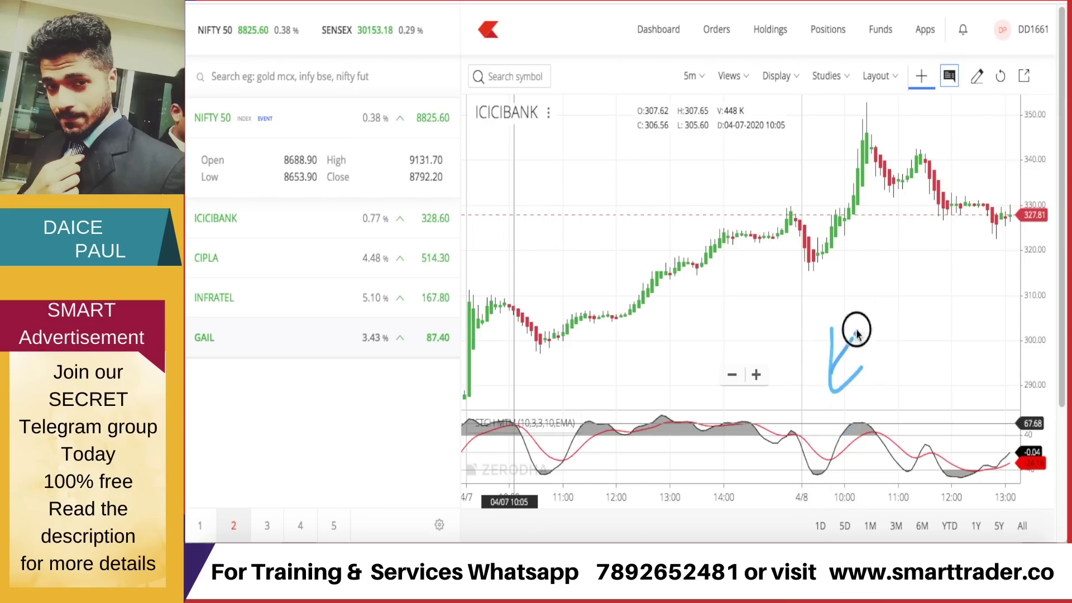
drag(862, 289, 833, 326)
- Handwrite a blue S and E on the chart with a trail of dots
mouse_move(900, 199)
mouse_down()
mouse_move(905, 290)
mouse_move(876, 285)
mouse_up()
click(933, 257)
click(992, 249)
click(1026, 237)
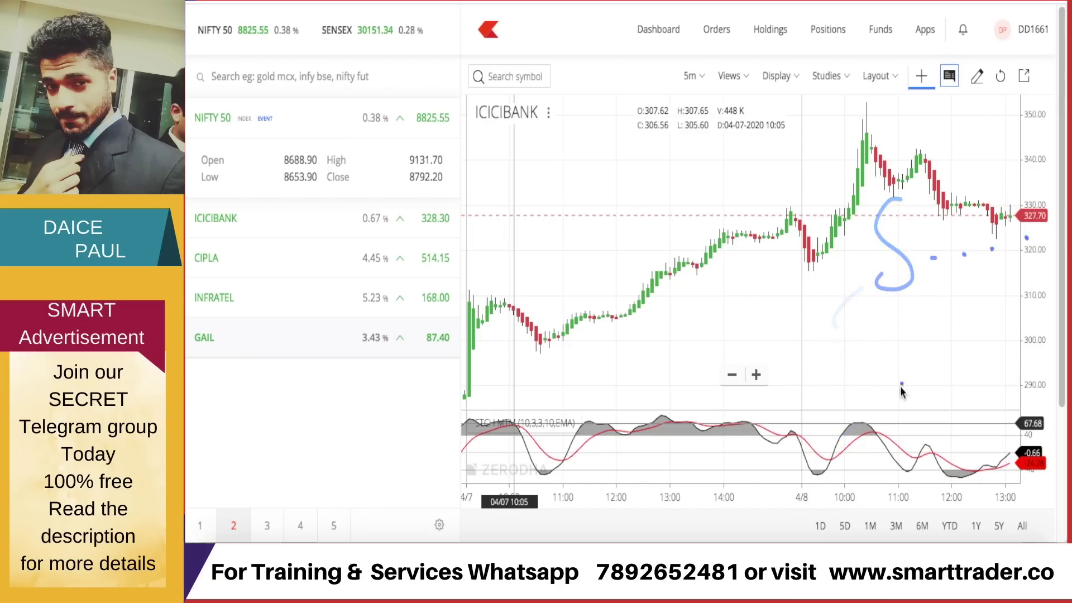
mouse_move(891, 325)
mouse_down()
mouse_move(912, 381)
mouse_move(916, 339)
mouse_up()
drag(895, 321, 930, 289)
click(926, 394)
click(949, 380)
click(966, 372)
click(992, 362)
click(1024, 338)
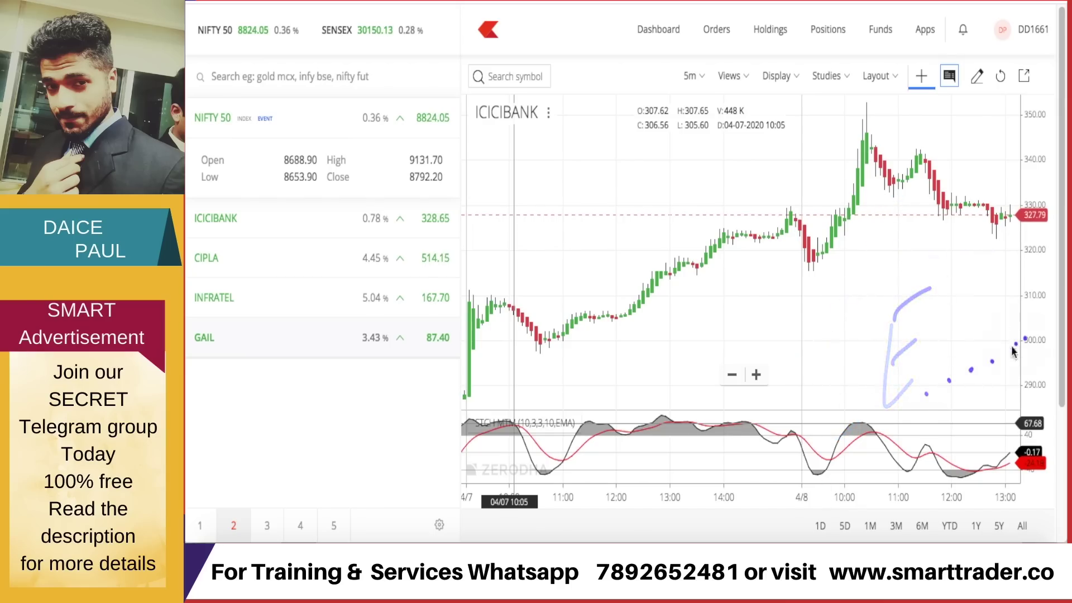
- Write 'Entry' freehand on the ICICIBANK price chart
mouse_move(866, 228)
mouse_down()
mouse_move(878, 280)
mouse_move(837, 299)
mouse_up()
mouse_move(879, 362)
mouse_down()
mouse_move(899, 406)
mouse_move(897, 366)
mouse_up()
drag(873, 352, 899, 319)
click(905, 385)
drag(906, 386, 926, 375)
mouse_move(930, 324)
mouse_down()
mouse_move(943, 370)
mouse_move(944, 332)
mouse_up()
drag(947, 345, 967, 367)
drag(969, 327, 996, 358)
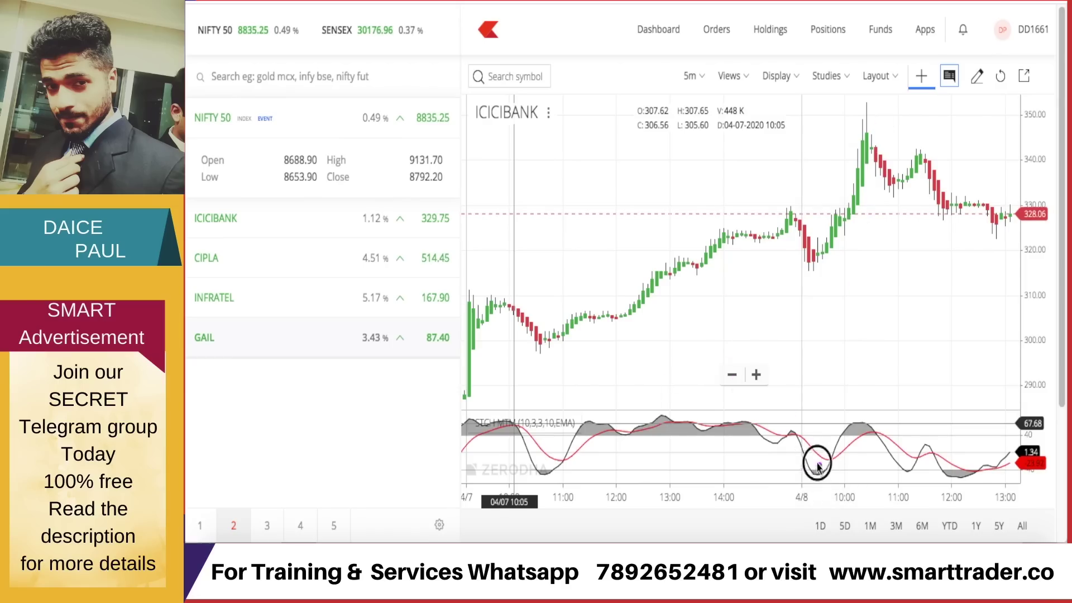
- Circle the SMI dip near 4/8, write -40 beside it, and add a level figure above the peak
drag(817, 464, 841, 466)
mouse_move(843, 461)
mouse_down()
mouse_move(842, 482)
mouse_move(853, 479)
mouse_up()
drag(851, 474, 853, 488)
drag(862, 468, 863, 469)
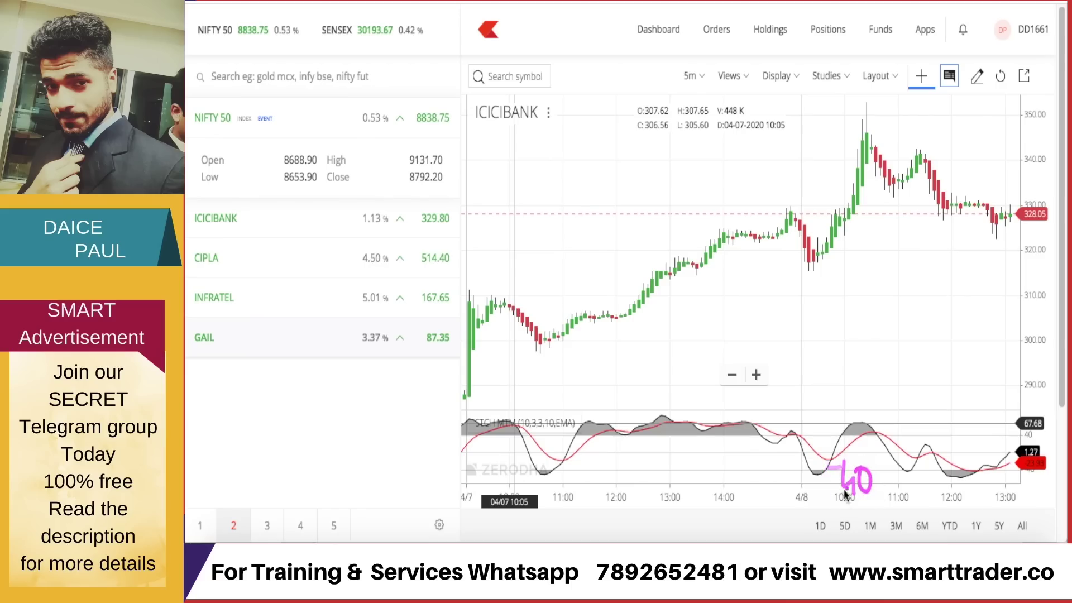
mouse_move(864, 412)
mouse_down()
mouse_move(870, 430)
mouse_move(887, 432)
mouse_up()
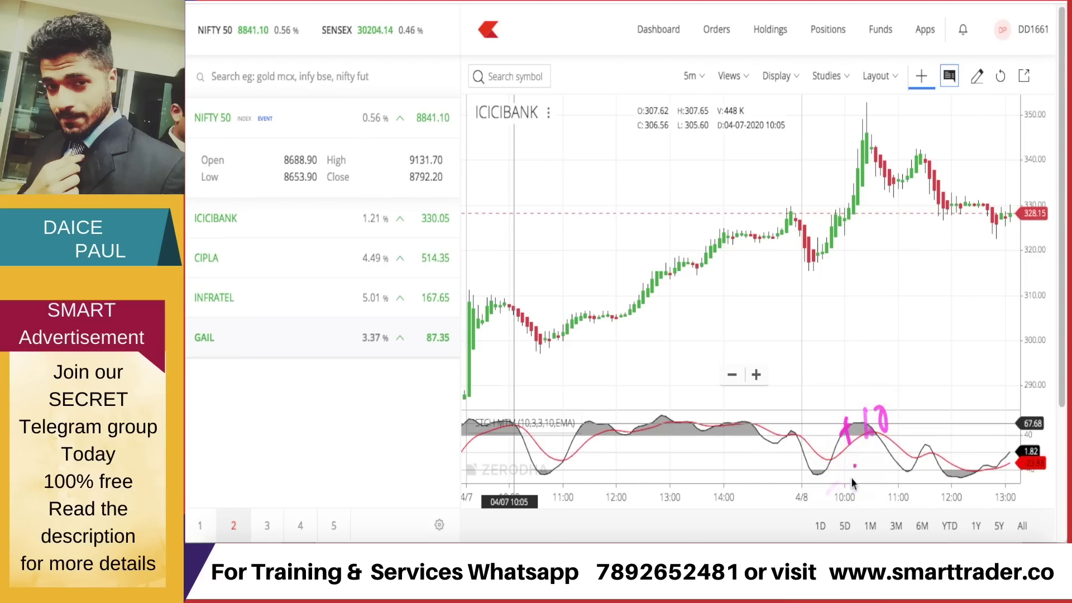
drag(826, 472, 829, 458)
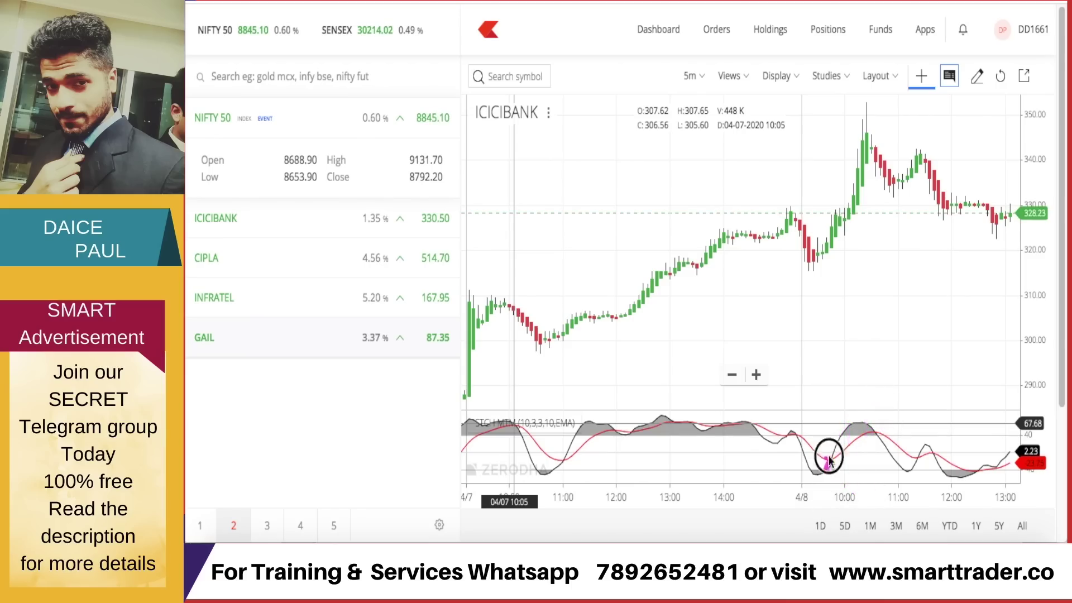
- Loop around the dip candles near 4/8 and write 0.3 below them
click(824, 246)
mouse_move(824, 246)
mouse_down()
mouse_move(812, 275)
mouse_move(820, 247)
mouse_up()
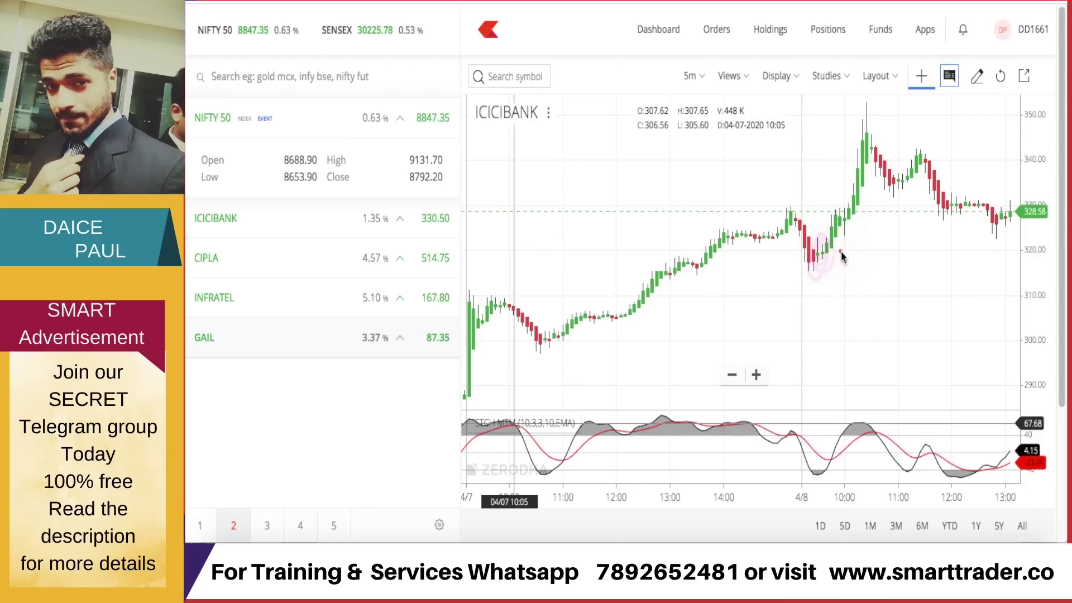
mouse_move(815, 280)
mouse_down()
mouse_move(869, 294)
mouse_move(875, 338)
mouse_up()
click(846, 307)
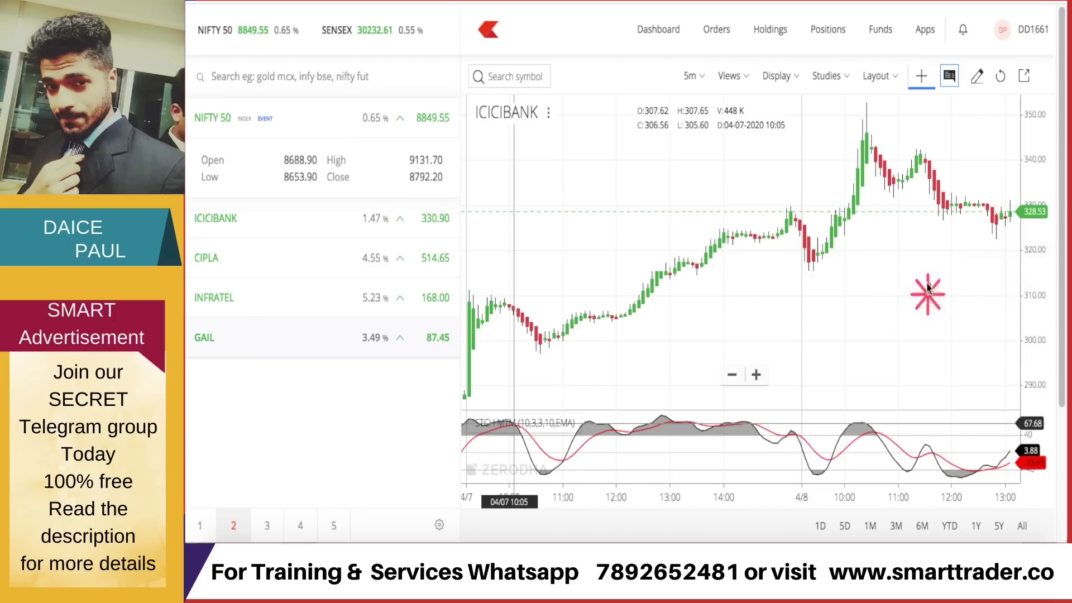
- Dab two small marks and a short diagonal stroke on the ICICIBANK price chart
click(918, 293)
drag(938, 300, 950, 322)
click(987, 285)
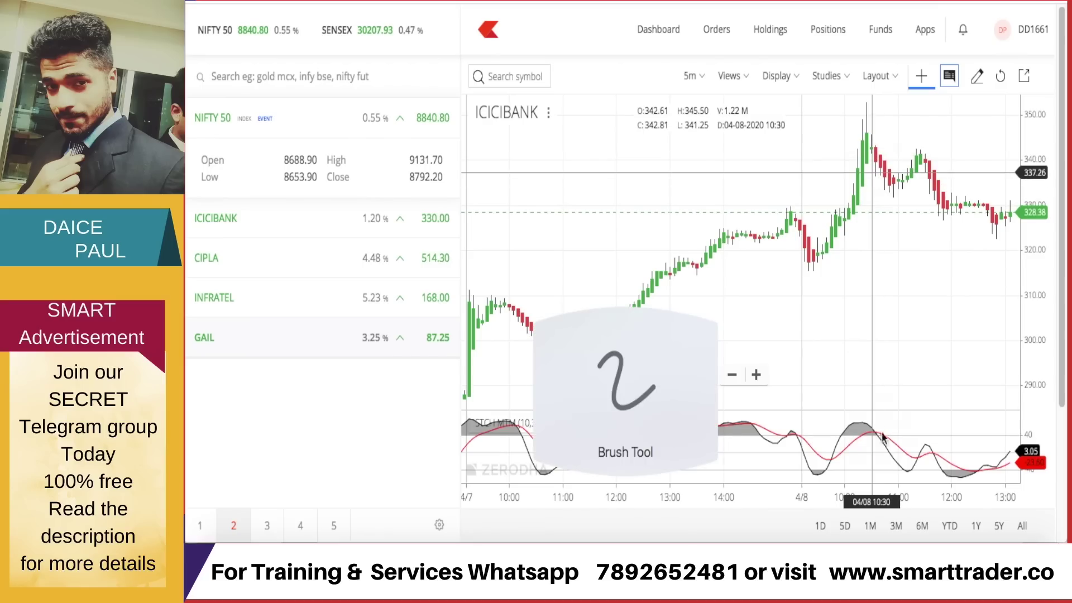
- Circle the oscillator and candle peaks and ICICIBANK's change and price in the watchlist
drag(883, 437, 881, 431)
drag(874, 152, 911, 206)
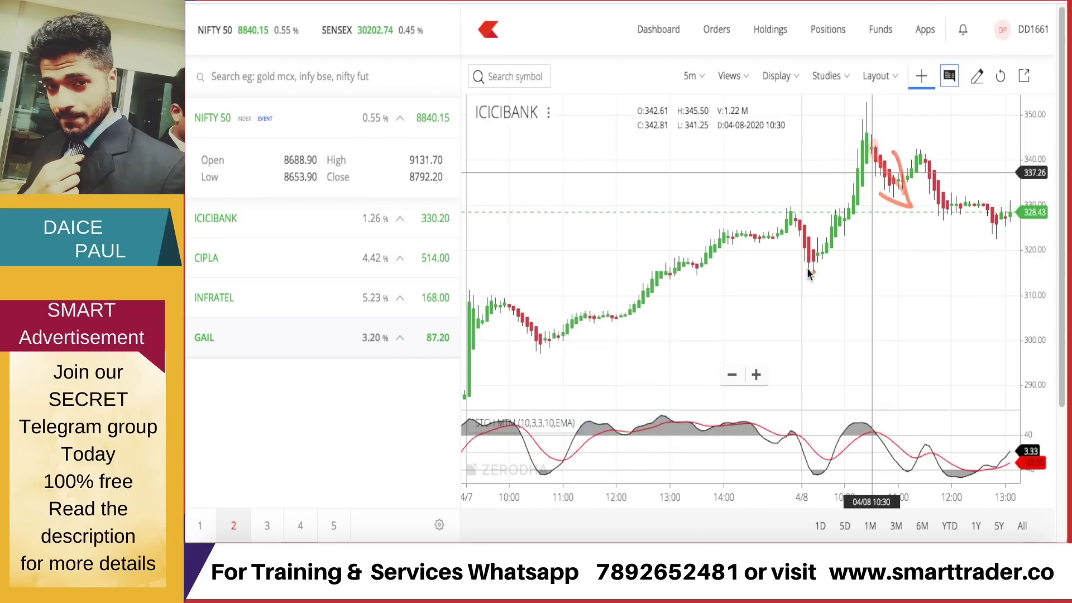
mouse_move(791, 210)
mouse_down()
mouse_move(797, 223)
mouse_move(926, 127)
mouse_move(862, 213)
mouse_up()
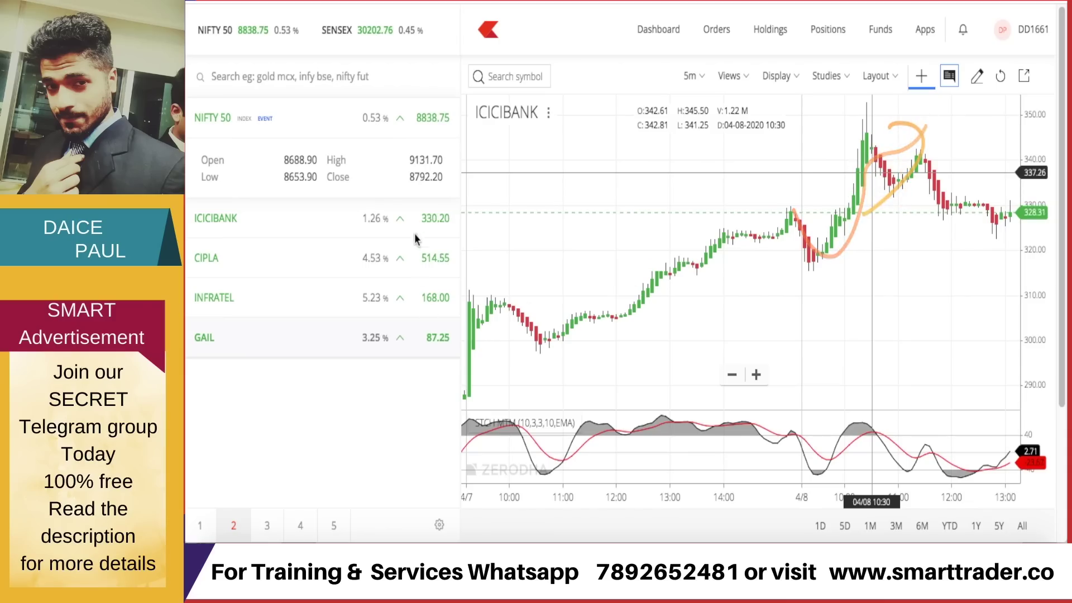
mouse_move(394, 202)
mouse_down()
mouse_move(354, 215)
mouse_move(469, 196)
mouse_move(388, 195)
mouse_up()
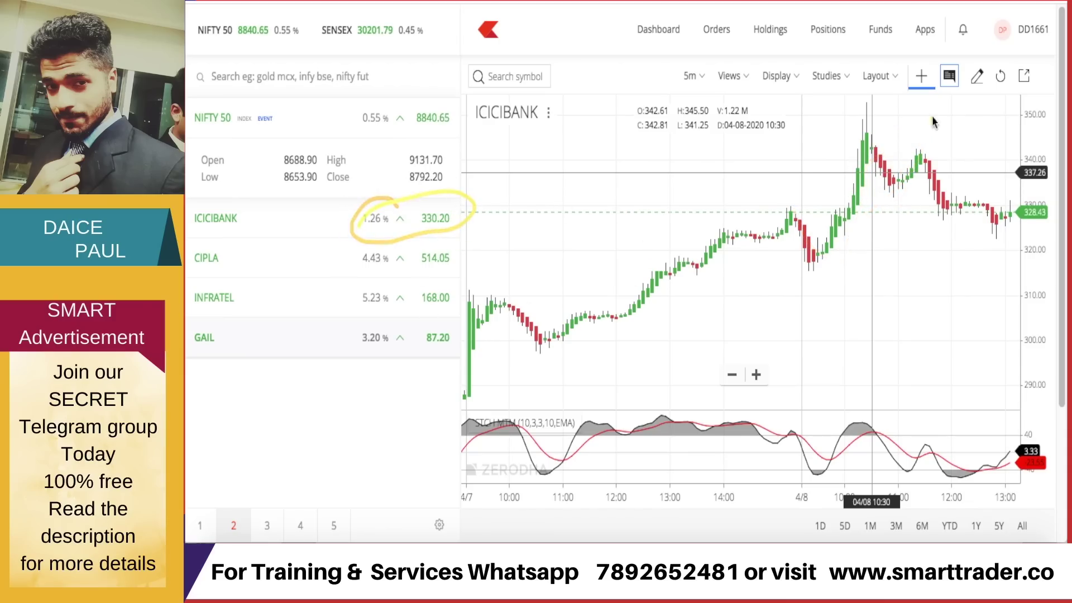
- Write Buy and Sell on the chart and Stock with an arrow across the watchlist
mouse_move(933, 123)
mouse_down()
mouse_move(940, 136)
mouse_move(985, 151)
mouse_up()
mouse_move(890, 242)
mouse_down()
mouse_move(903, 299)
mouse_move(904, 258)
mouse_move(940, 249)
mouse_move(969, 305)
mouse_up()
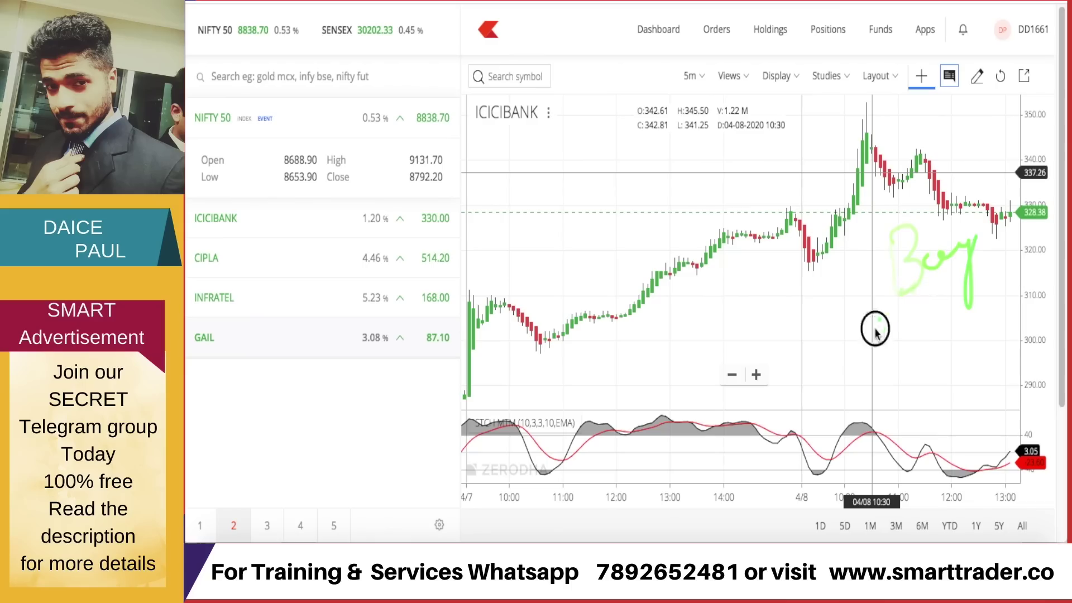
mouse_move(875, 332)
mouse_down()
mouse_move(878, 292)
mouse_move(966, 286)
mouse_up()
drag(379, 416, 505, 364)
- Loop the INFRATEL, GAIL and other watchlist rows and the NIFTY 50 quote
mouse_move(363, 373)
mouse_down()
mouse_move(402, 387)
mouse_move(408, 306)
mouse_up()
drag(275, 25, 244, 47)
drag(389, 367, 355, 464)
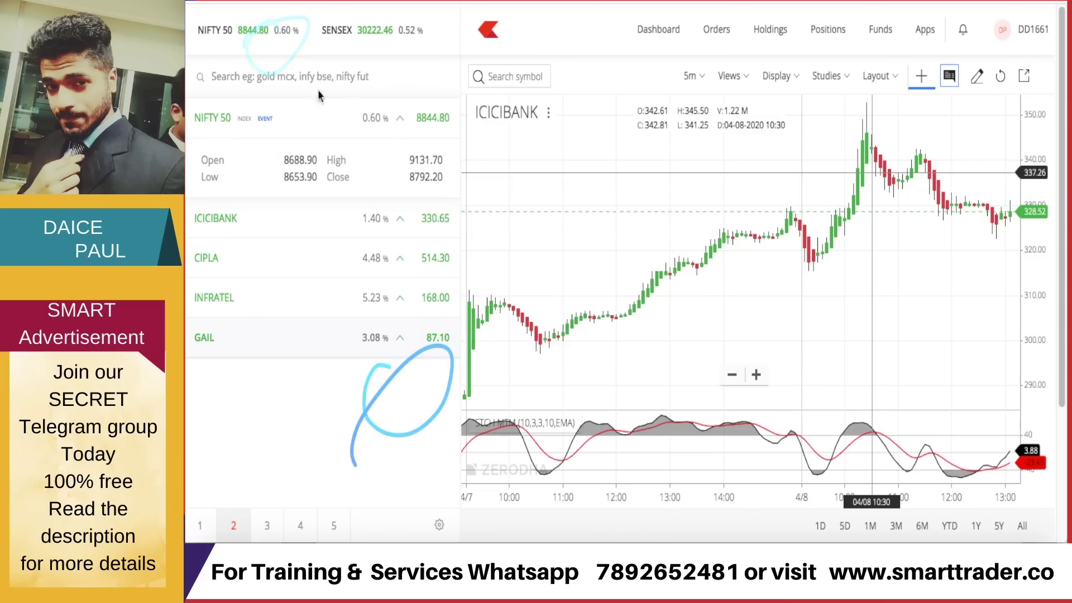
mouse_move(293, 38)
mouse_down()
mouse_move(253, 18)
mouse_move(231, 44)
mouse_up()
click(297, 93)
mouse_move(393, 165)
mouse_down()
mouse_move(429, 384)
mouse_move(306, 218)
mouse_up()
mouse_move(210, 165)
mouse_down()
mouse_move(188, 260)
mouse_move(342, 179)
mouse_move(187, 220)
mouse_up()
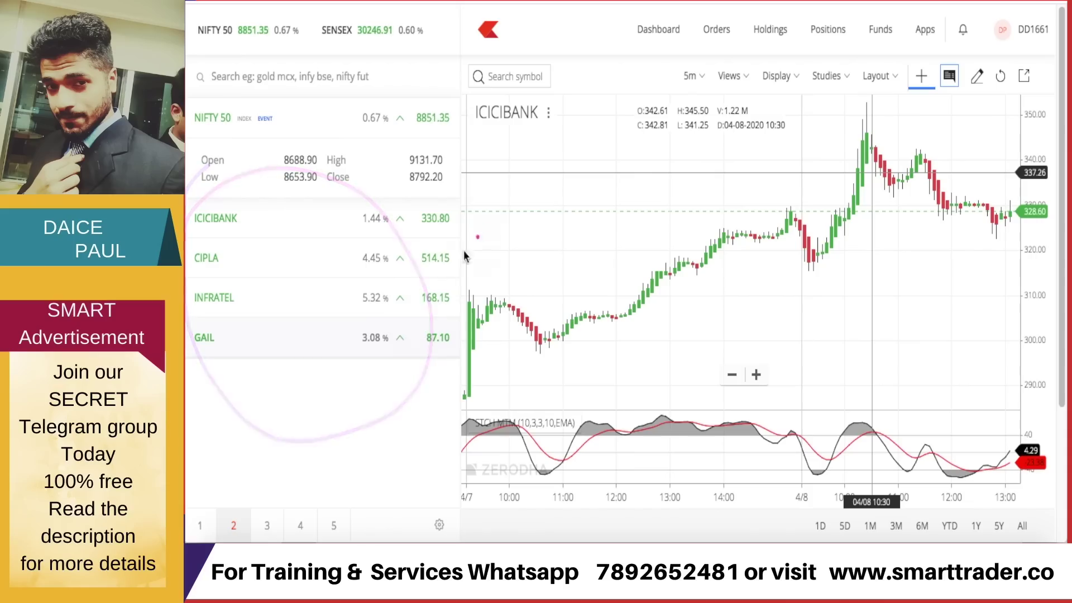
drag(389, 380, 477, 315)
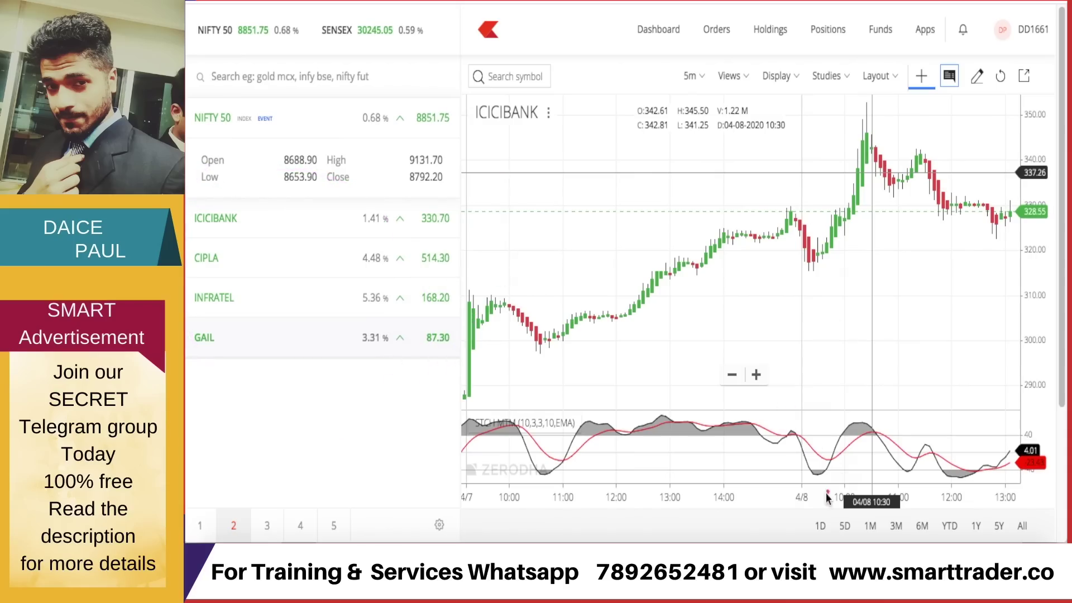
- Write Bu near the 4/8 oscillator dip, loop it, and write Rs and 0.3 on the price chart
mouse_move(834, 478)
mouse_down()
mouse_move(830, 461)
mouse_move(828, 495)
mouse_move(838, 472)
mouse_move(880, 505)
mouse_move(813, 494)
mouse_move(822, 502)
mouse_move(829, 478)
mouse_move(807, 502)
mouse_move(827, 518)
mouse_up()
mouse_move(827, 478)
mouse_down()
mouse_move(830, 490)
mouse_move(860, 481)
mouse_up()
mouse_move(816, 455)
mouse_down()
mouse_move(808, 472)
mouse_move(825, 469)
mouse_move(831, 490)
mouse_move(846, 482)
mouse_up()
mouse_move(804, 378)
mouse_down()
mouse_move(832, 376)
mouse_move(880, 321)
mouse_move(957, 349)
mouse_up()
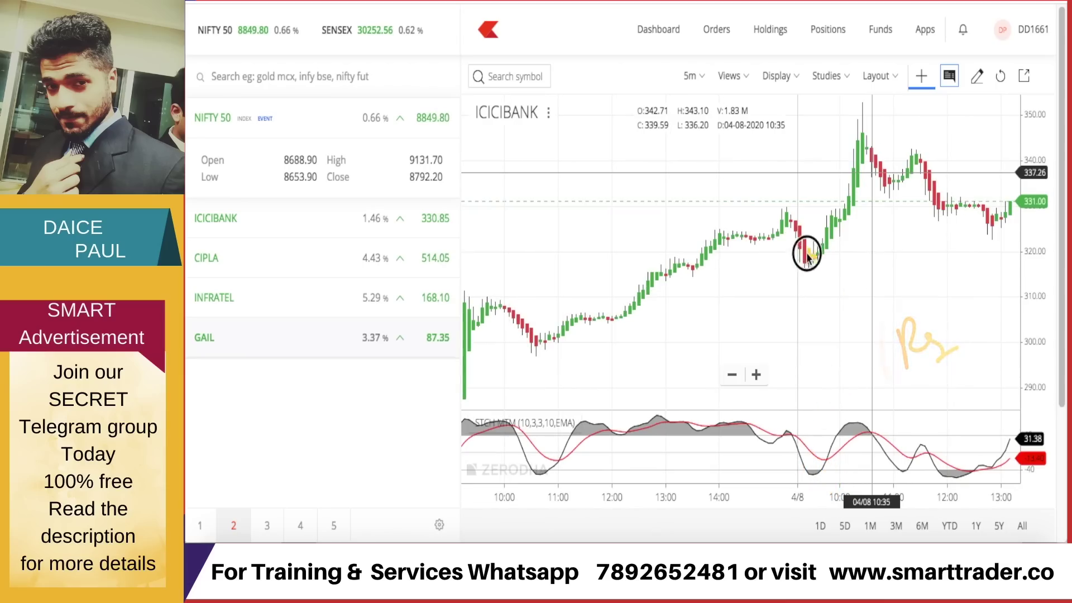
mouse_move(810, 329)
mouse_down()
mouse_move(802, 349)
mouse_move(830, 334)
mouse_up()
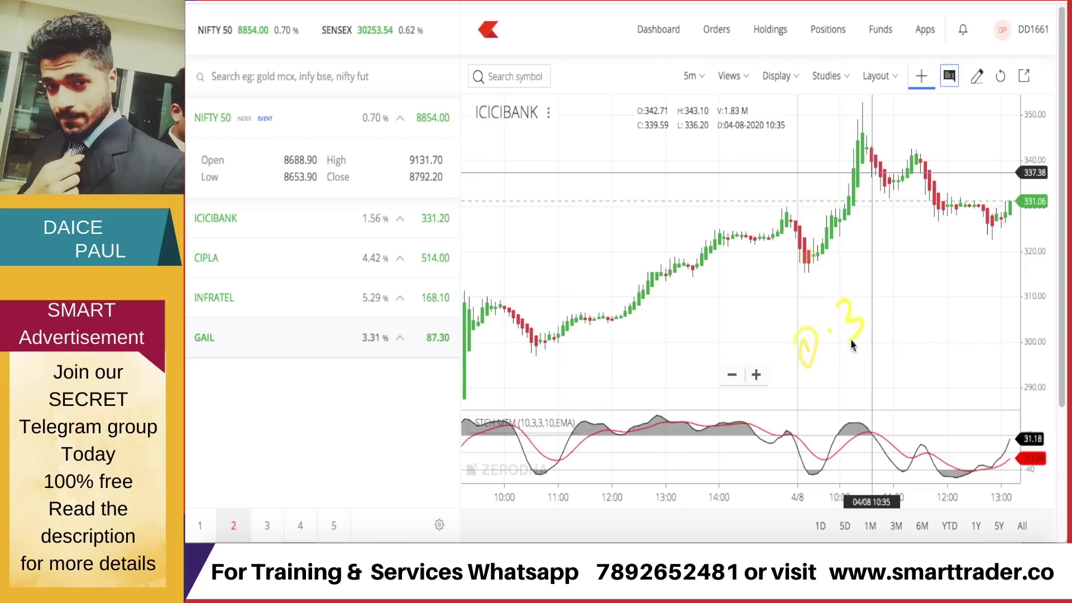
drag(922, 262, 907, 320)
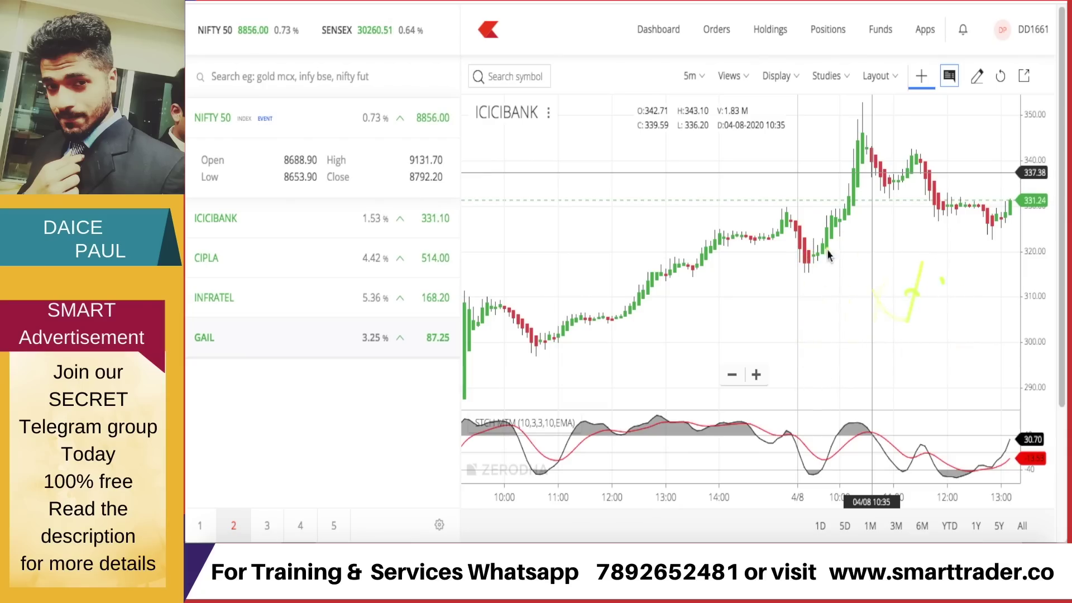
drag(819, 258, 828, 234)
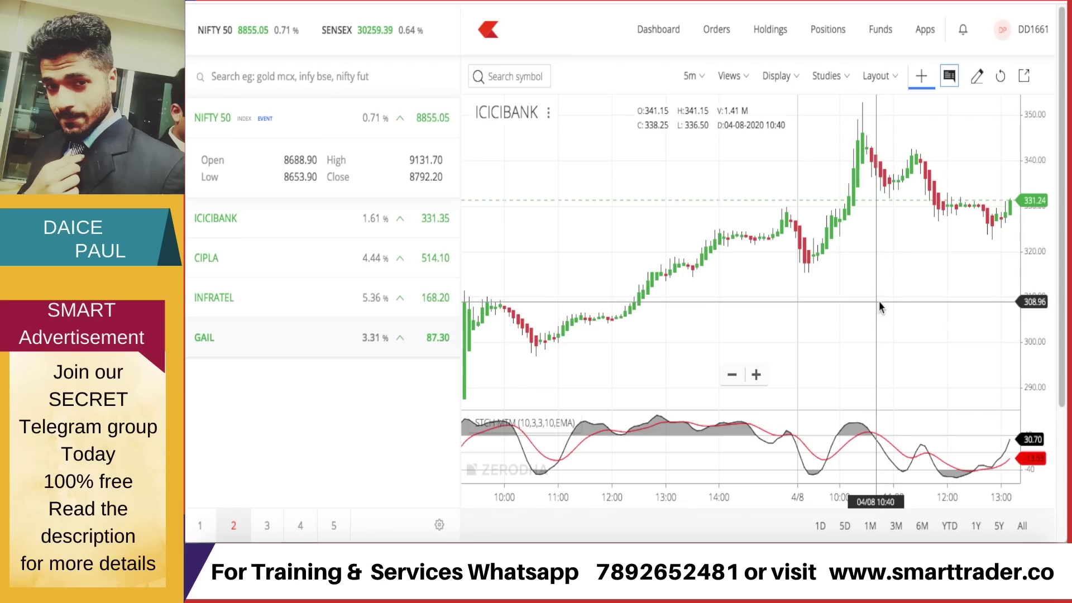
- Open the CIPLA chart and mark its SMI crossover, the following peak, and the 09:30–12:00 oscillator
click(373, 257)
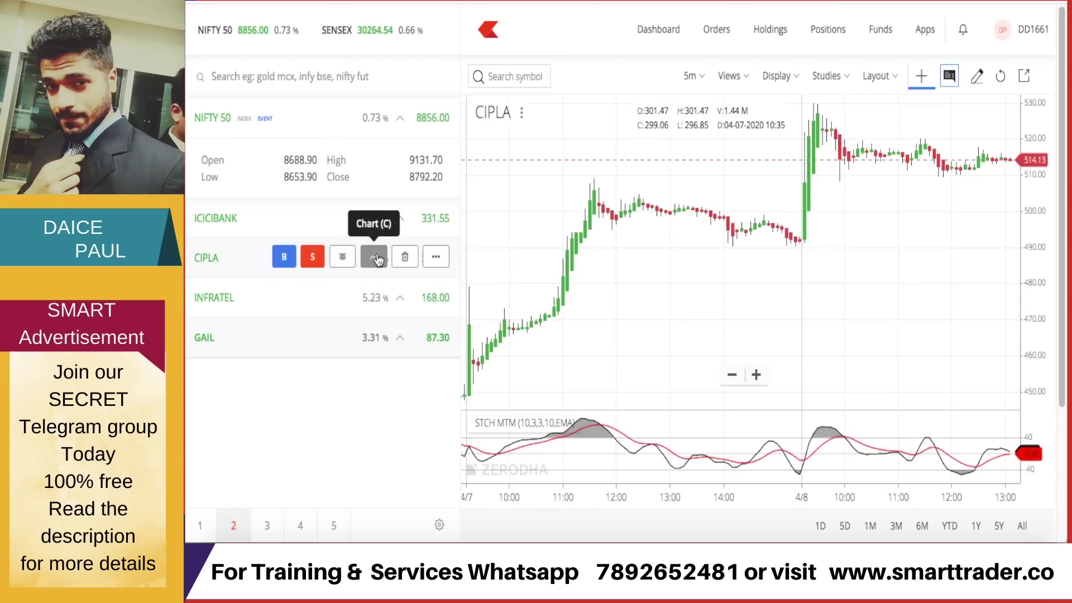
key(alt+Tab)
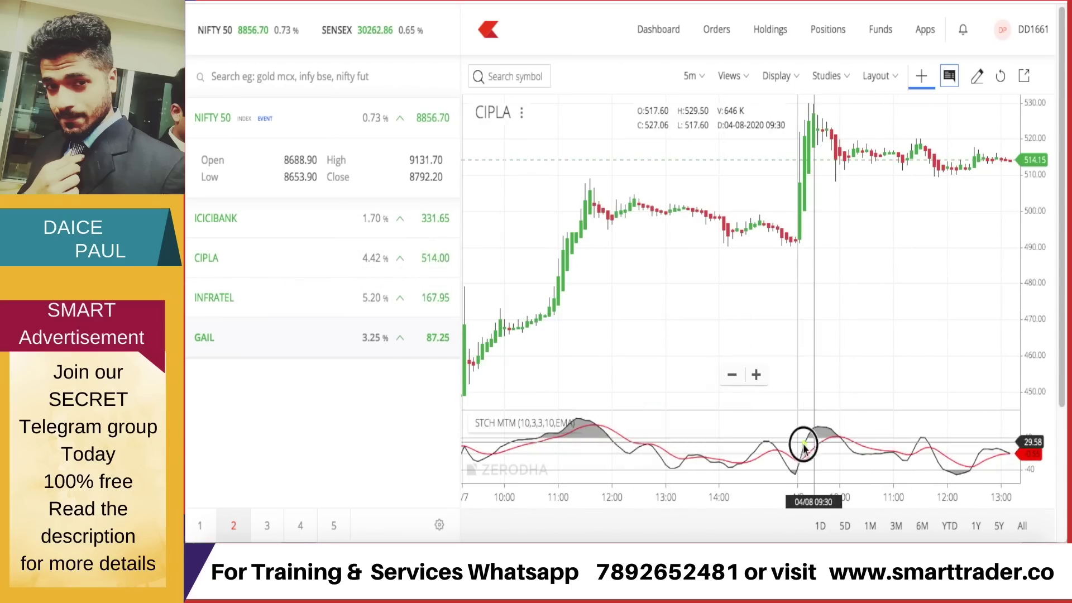
drag(804, 445, 802, 420)
mouse_move(820, 373)
mouse_down()
mouse_move(835, 399)
mouse_move(850, 396)
mouse_up()
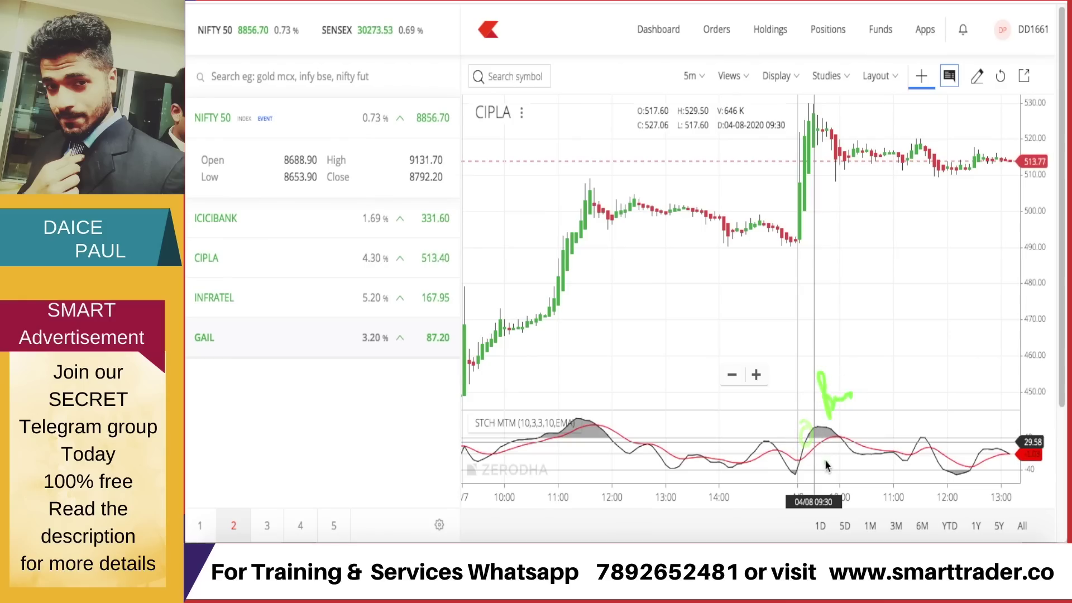
mouse_move(805, 467)
mouse_down()
mouse_move(950, 463)
mouse_move(961, 484)
mouse_up()
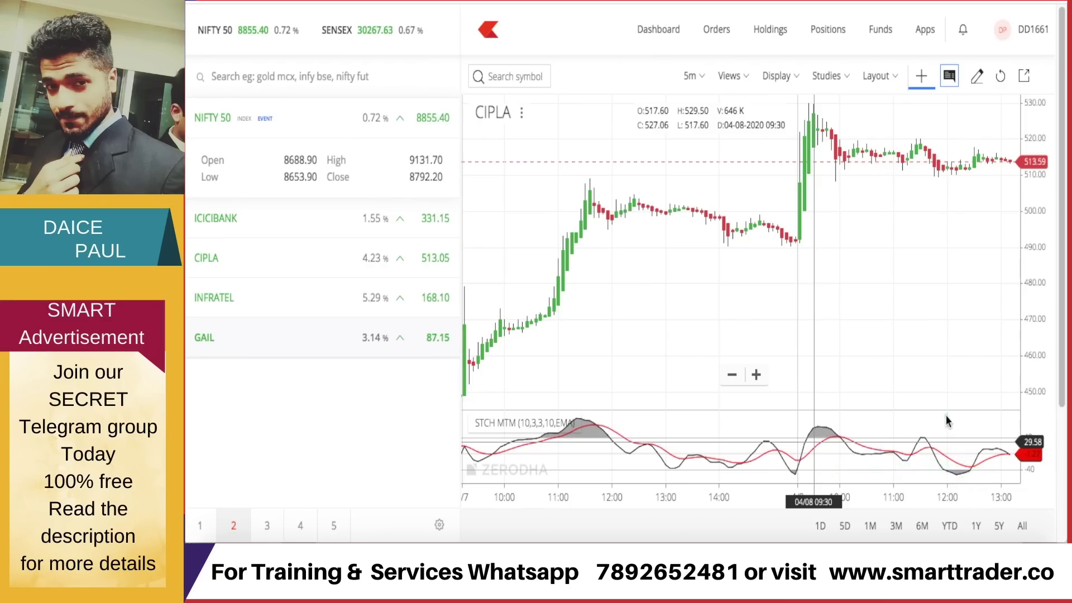
mouse_move(942, 505)
mouse_down()
mouse_move(799, 447)
mouse_move(936, 415)
mouse_move(818, 492)
mouse_up()
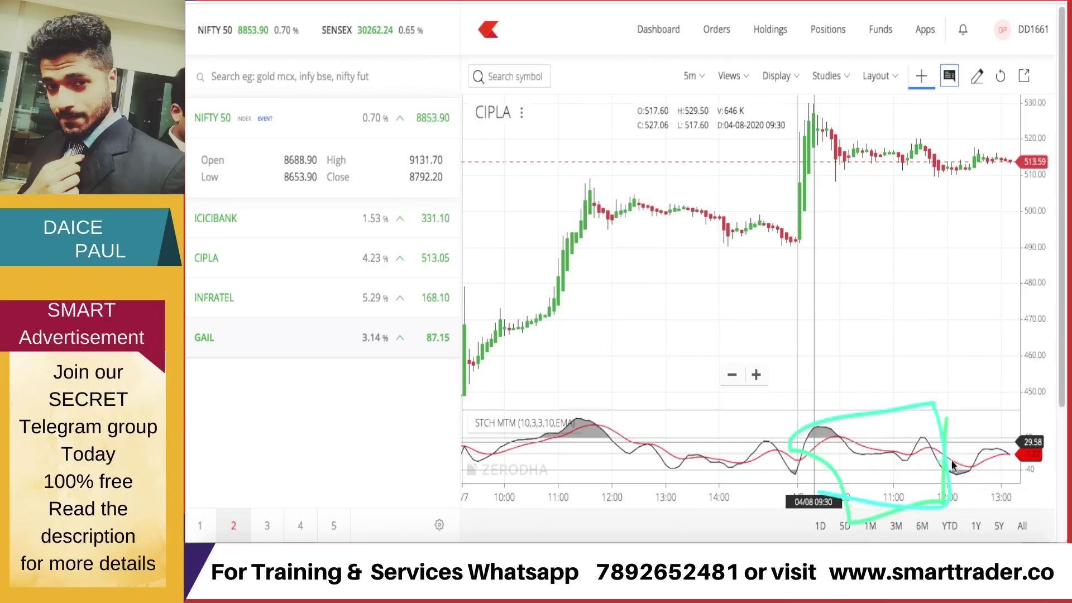
- Trace CIPLA's recent candles and oscillator sections, then open INFRATEL's chart with the brush ready
mouse_move(945, 153)
mouse_down()
mouse_move(950, 173)
mouse_move(1026, 167)
mouse_up()
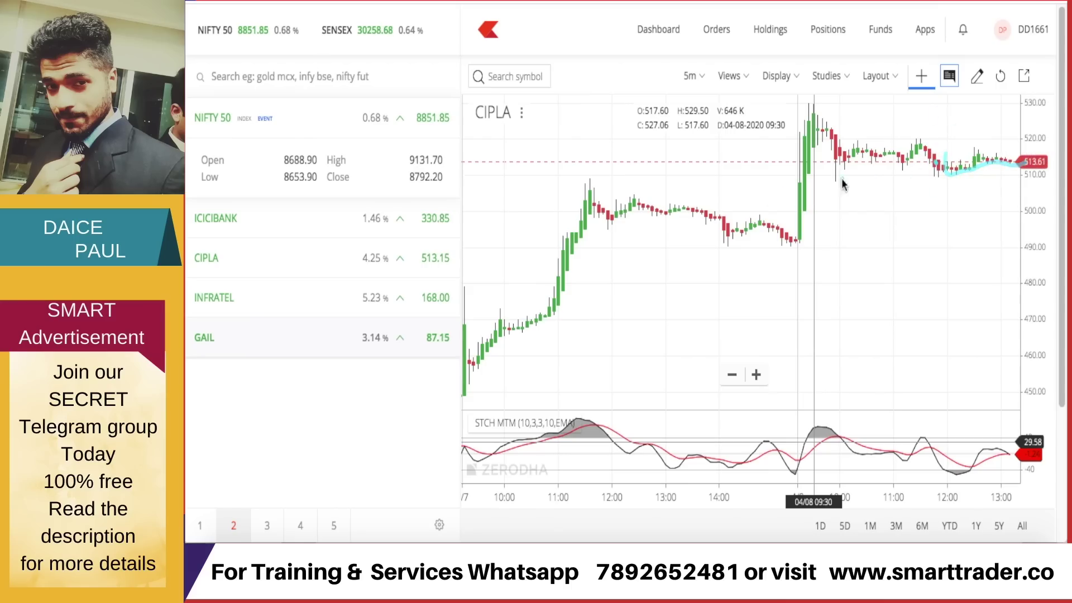
drag(942, 150, 1008, 175)
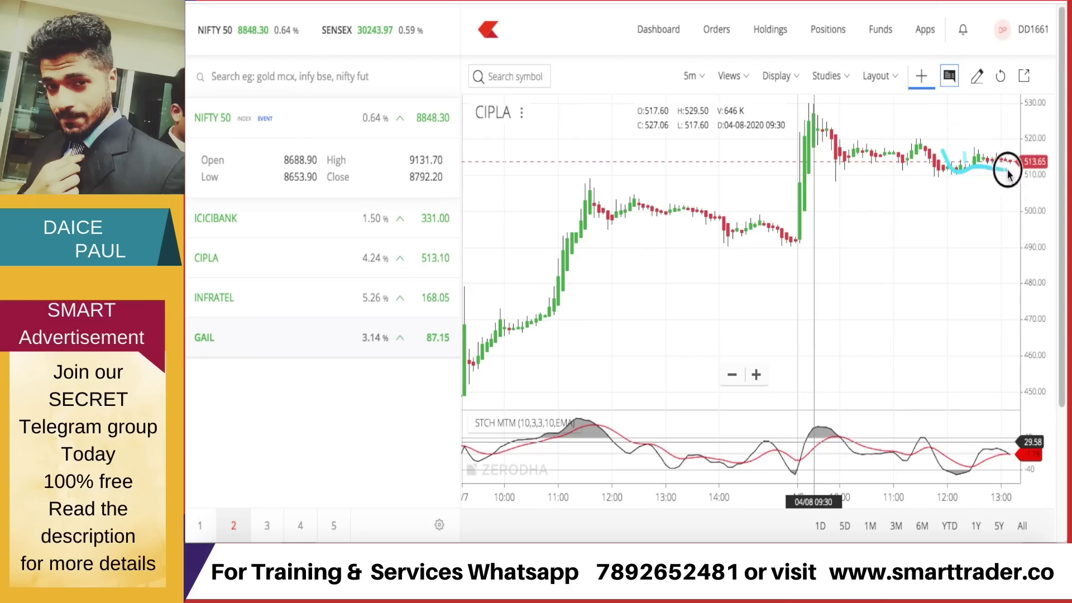
mouse_move(964, 425)
mouse_down()
mouse_move(969, 507)
mouse_move(946, 497)
mouse_up()
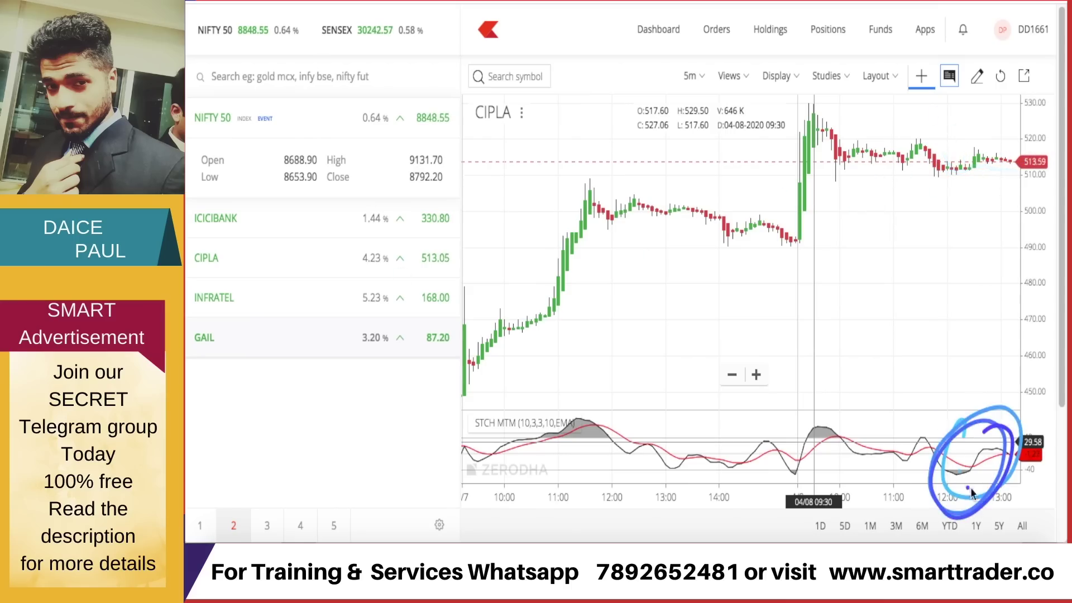
mouse_move(840, 456)
mouse_down()
mouse_move(842, 465)
mouse_move(890, 419)
mouse_move(888, 399)
mouse_up()
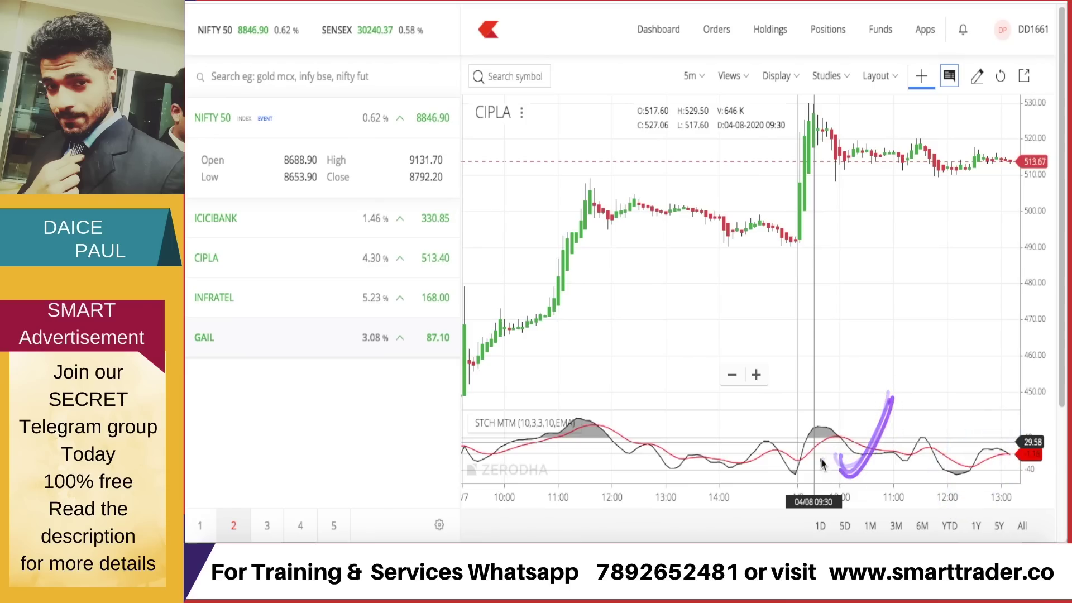
mouse_move(811, 439)
mouse_down()
mouse_move(835, 432)
mouse_move(859, 387)
mouse_up()
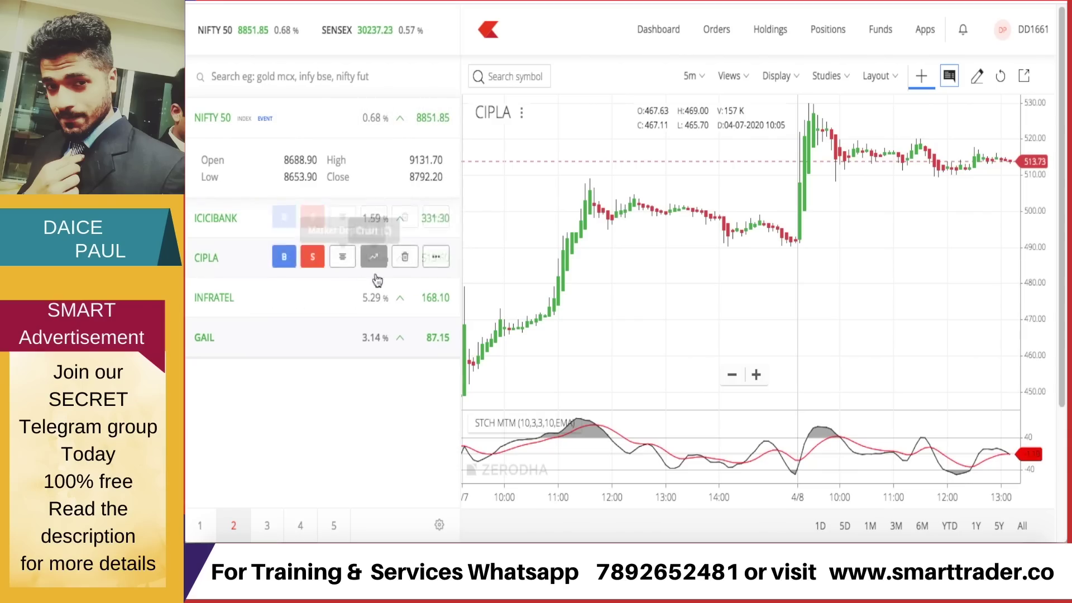
click(374, 296)
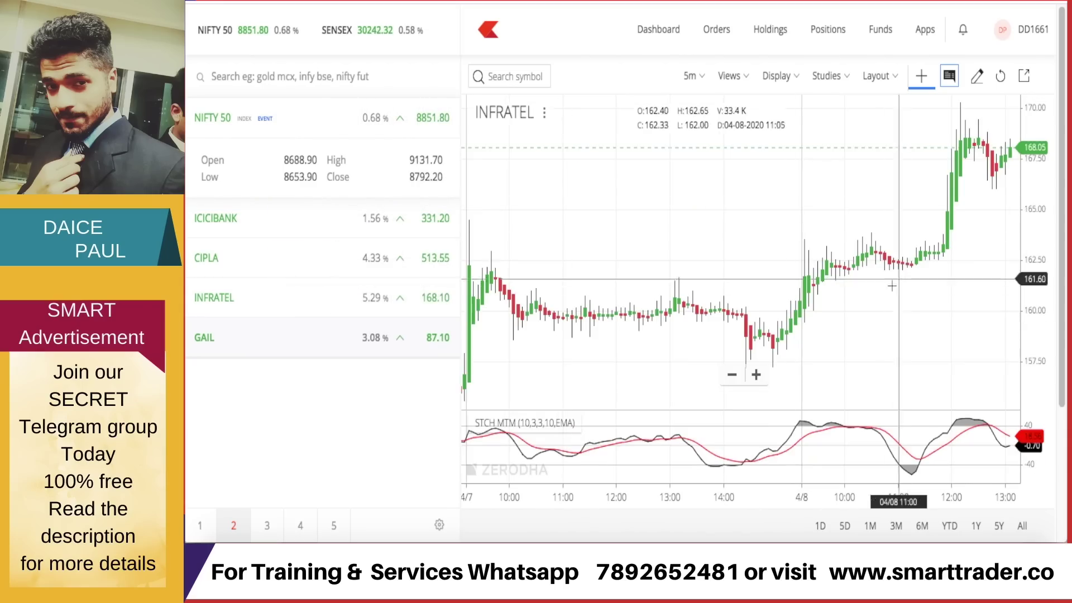
key(ctrl+alt+Tab)
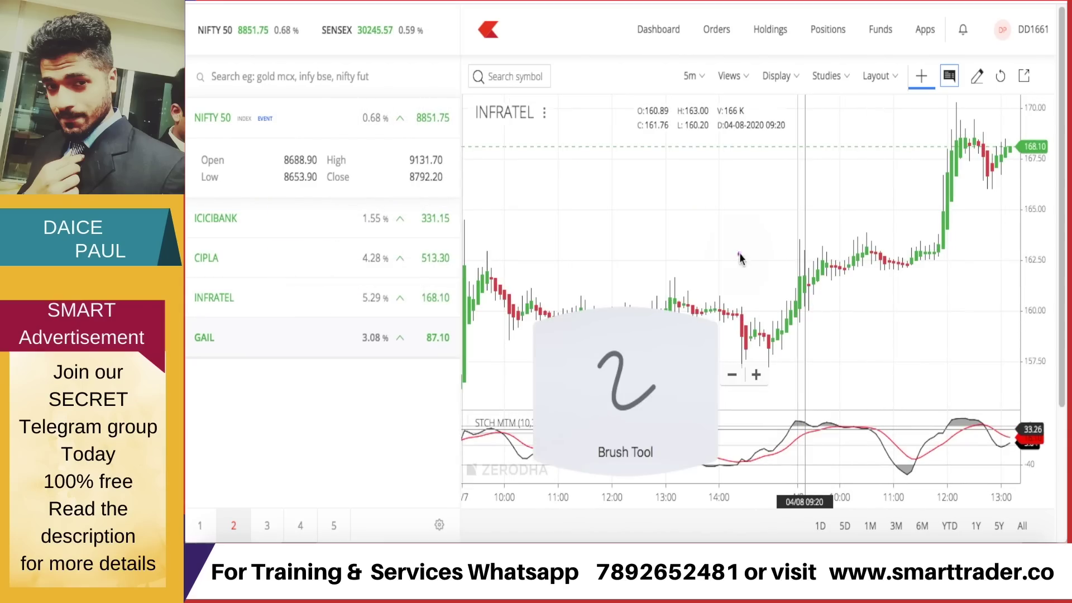